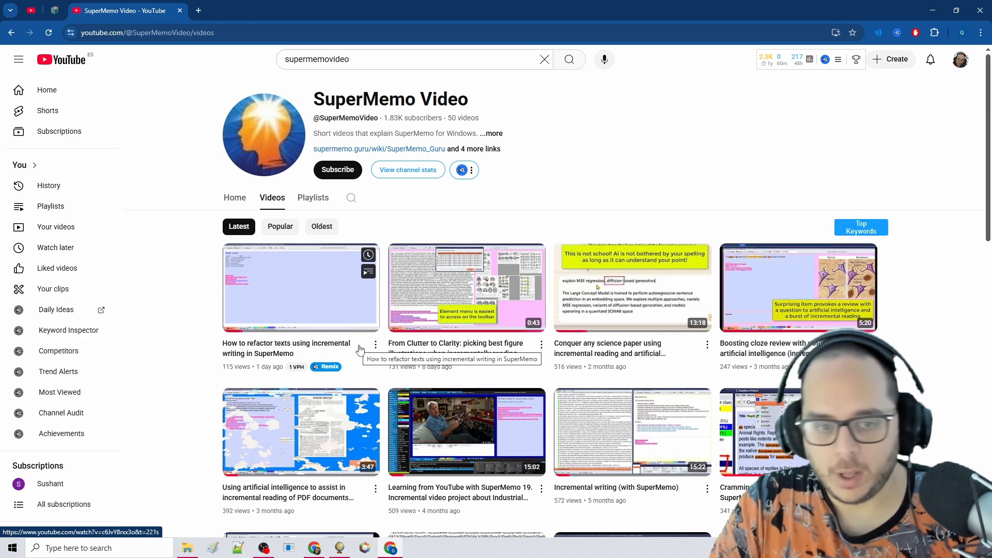
Open the video "How to refactor texts using incremental writing in SuperMemo", pause it and look through its comments
{"action": "left_click", "coordinate": [360, 350]}
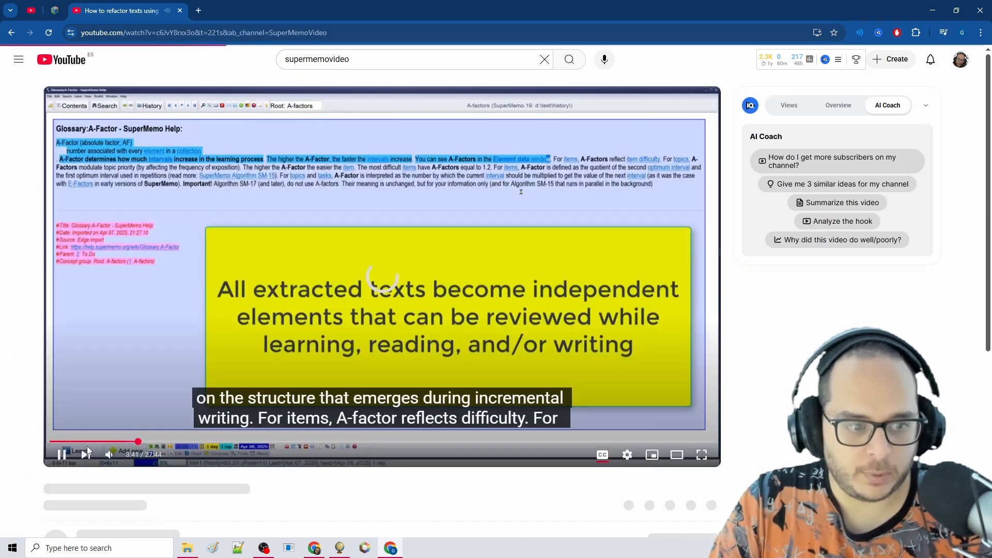
{"action": "left_click", "coordinate": [62, 454]}
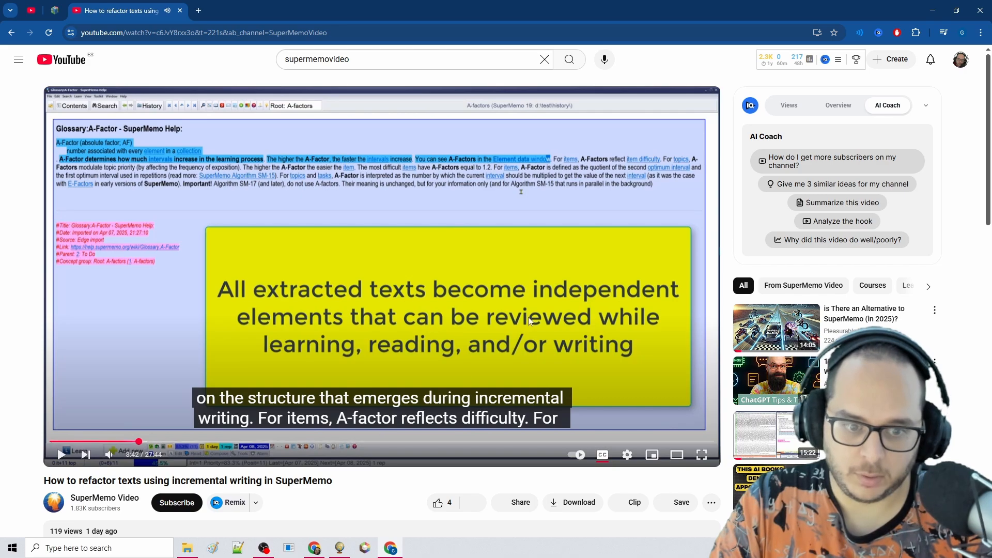
{"action": "scroll", "coordinate": [518, 267], "scroll_direction": "down", "scroll_amount": 6}
{"action": "scroll", "coordinate": [381, 334], "scroll_direction": "down", "scroll_amount": 7}
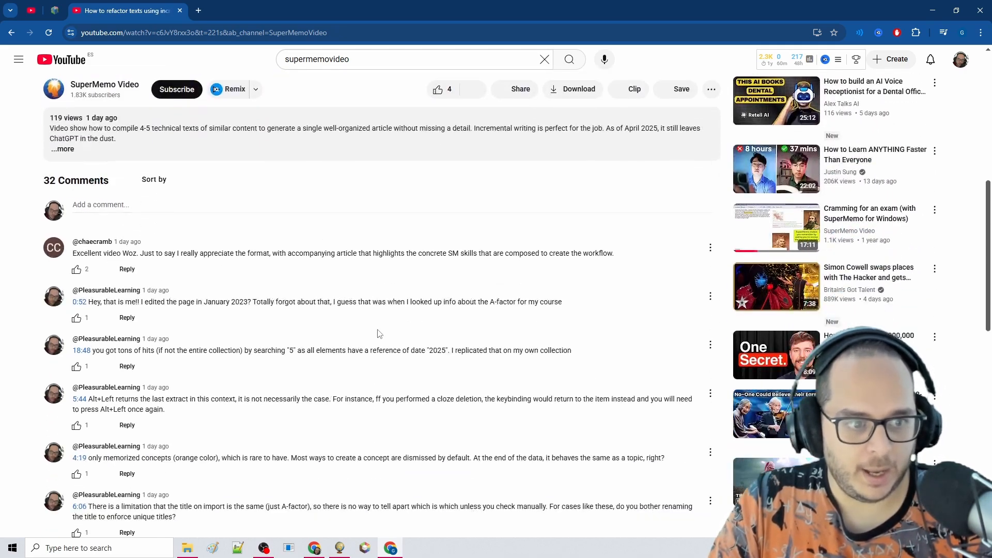
{"action": "scroll", "coordinate": [176, 161], "scroll_direction": "down", "scroll_amount": 10}
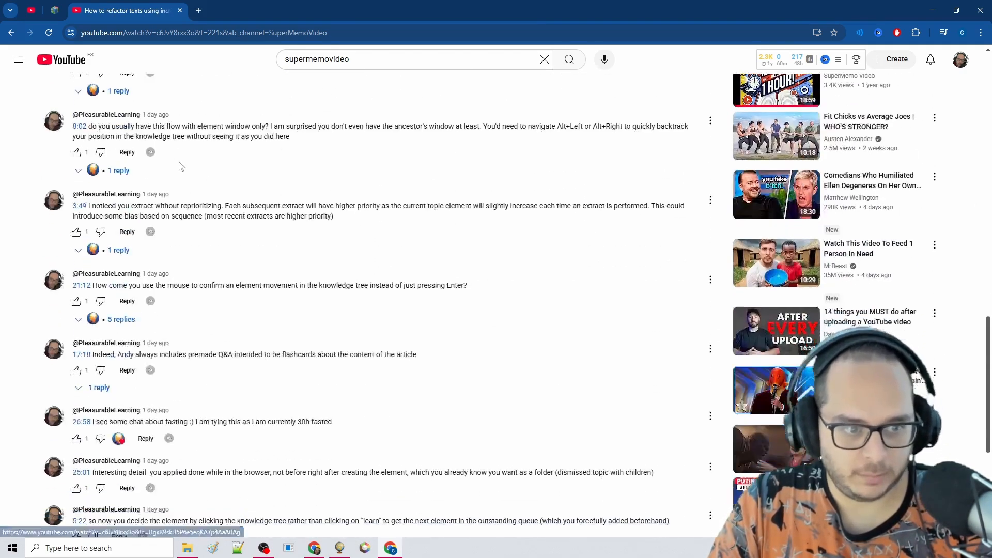
{"action": "scroll", "coordinate": [194, 374], "scroll_direction": "up", "scroll_amount": 8}
{"action": "scroll", "coordinate": [196, 364], "scroll_direction": "up", "scroll_amount": 15}
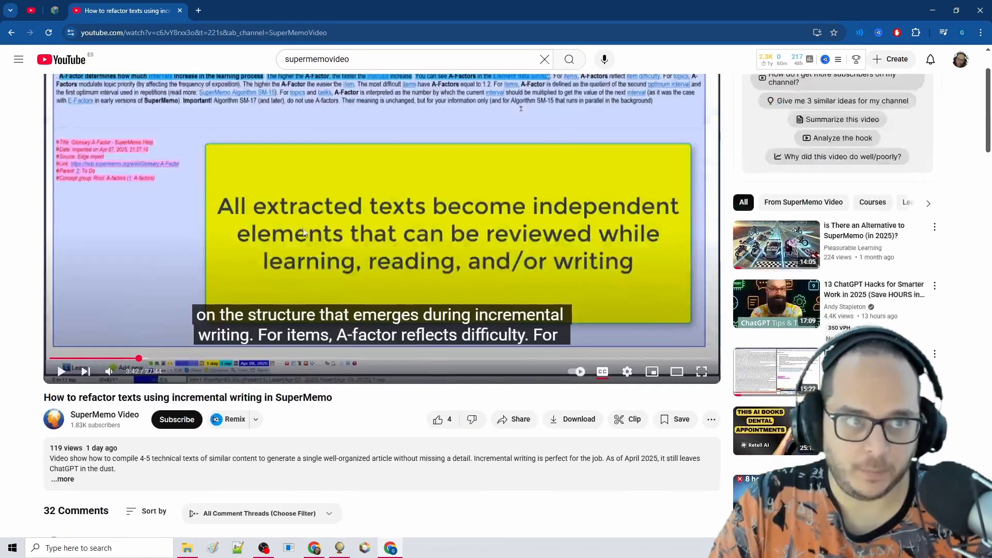
Switch to SuperMemo and review the opening notes about neglected priorities and the 3:49 extract remark
{"action": "left_click", "coordinate": [931, 10]}
{"action": "left_click", "coordinate": [532, 130]}
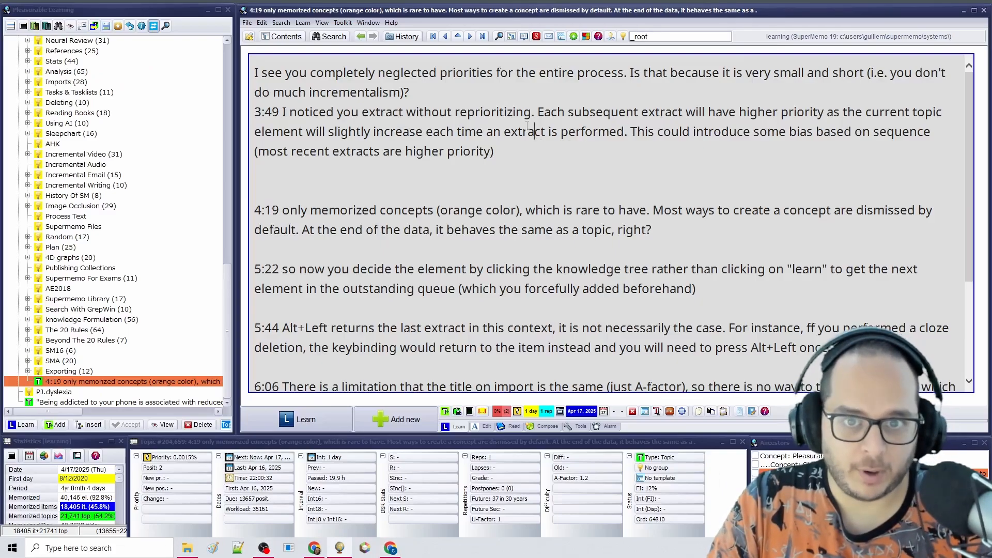
{"action": "left_click_drag", "start_coordinate": [294, 78], "coordinate": [470, 217]}
{"action": "left_click", "coordinate": [454, 173]}
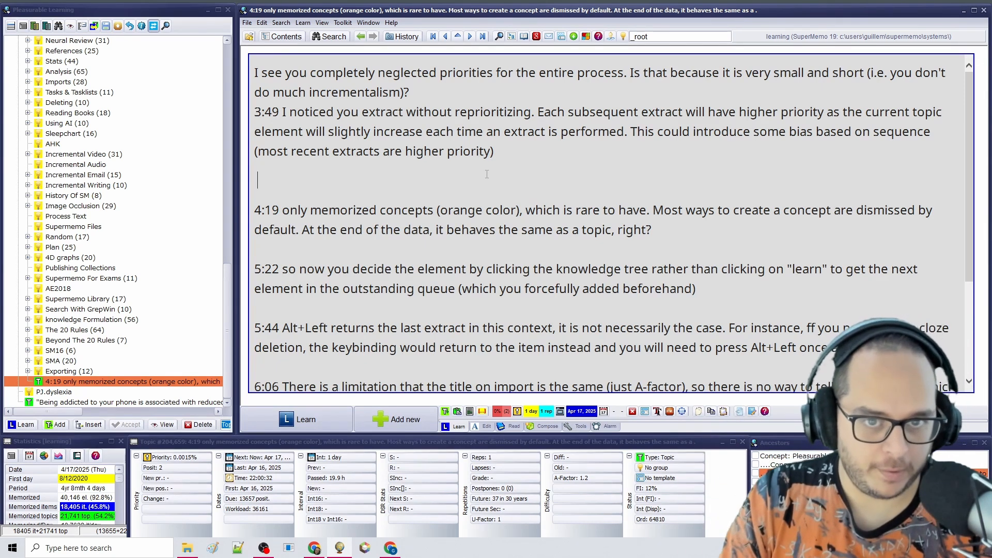
Return to the YouTube video in the browser and view its parts at about 2:14 and 16:25
{"action": "left_click", "coordinate": [490, 547]}
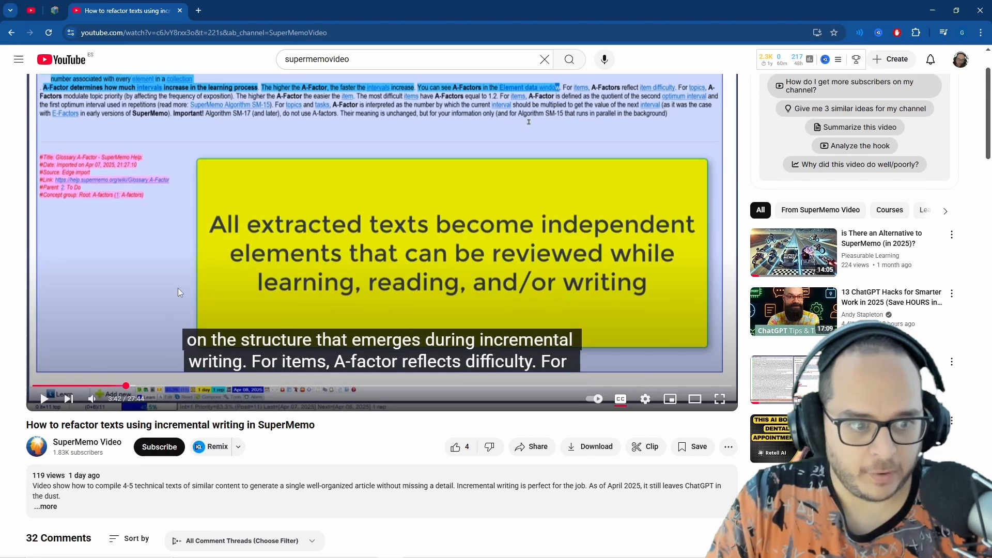
{"action": "scroll", "coordinate": [178, 292], "scroll_direction": "up", "scroll_amount": 1}
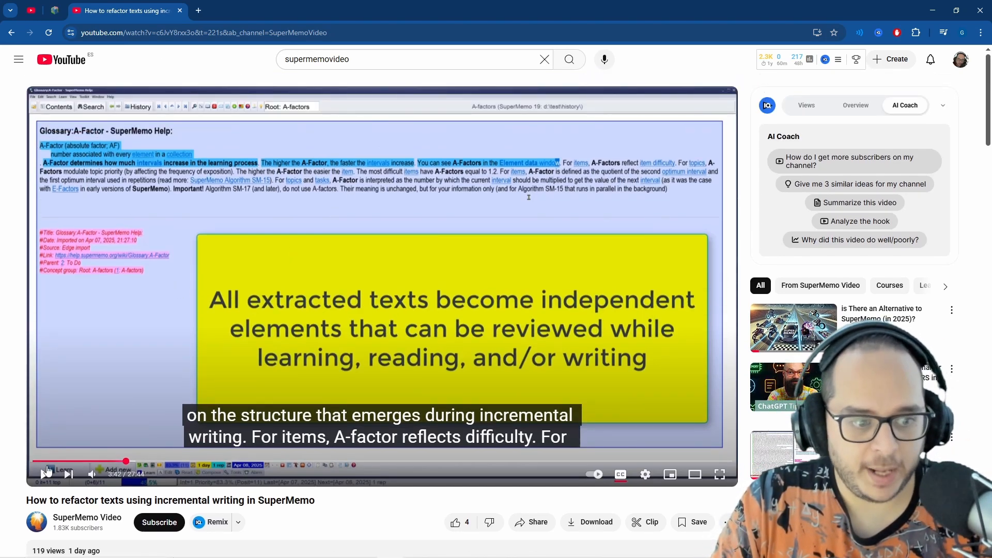
{"action": "left_click_drag", "start_coordinate": [106, 461], "coordinate": [89, 461]}
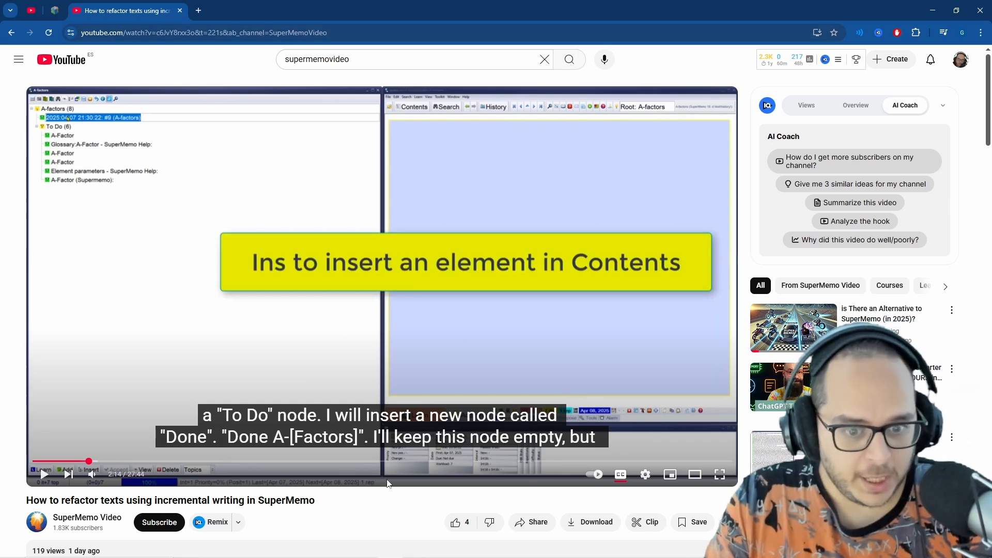
{"action": "left_click_drag", "start_coordinate": [420, 462], "coordinate": [446, 466]}
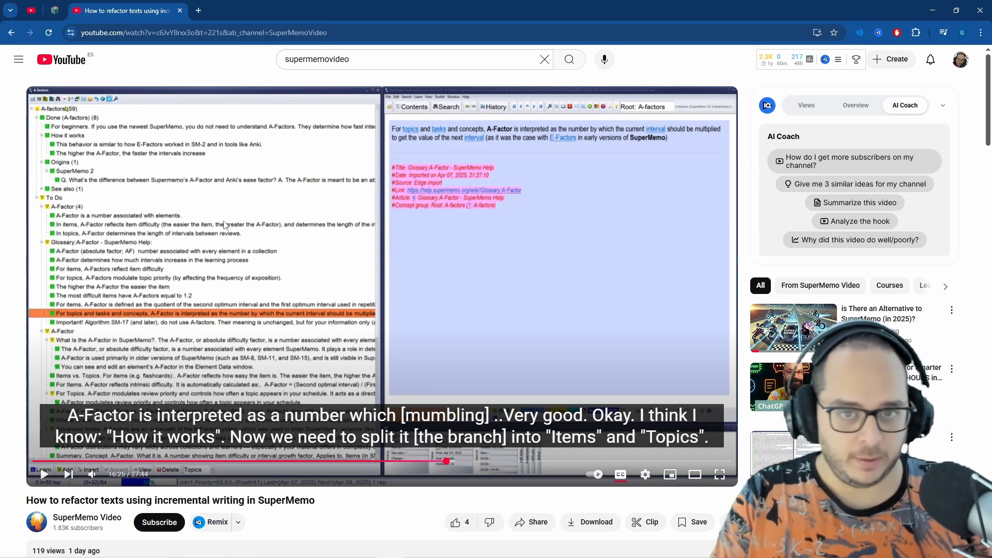
Switch to SuperMemo and highlight the 3:49 note about extracting without reprioritizing
{"action": "mouse_move", "coordinate": [403, 556]}
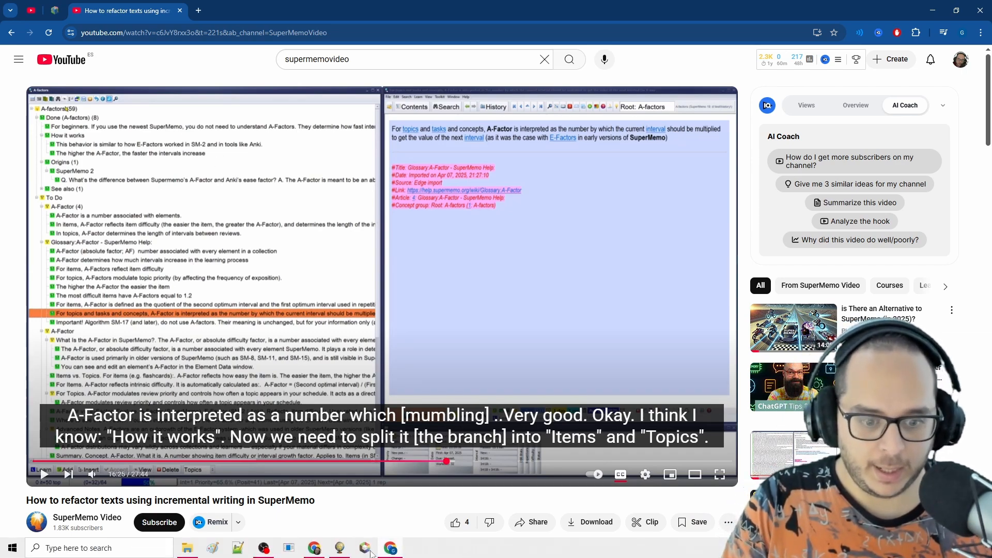
{"action": "left_click", "coordinate": [346, 549]}
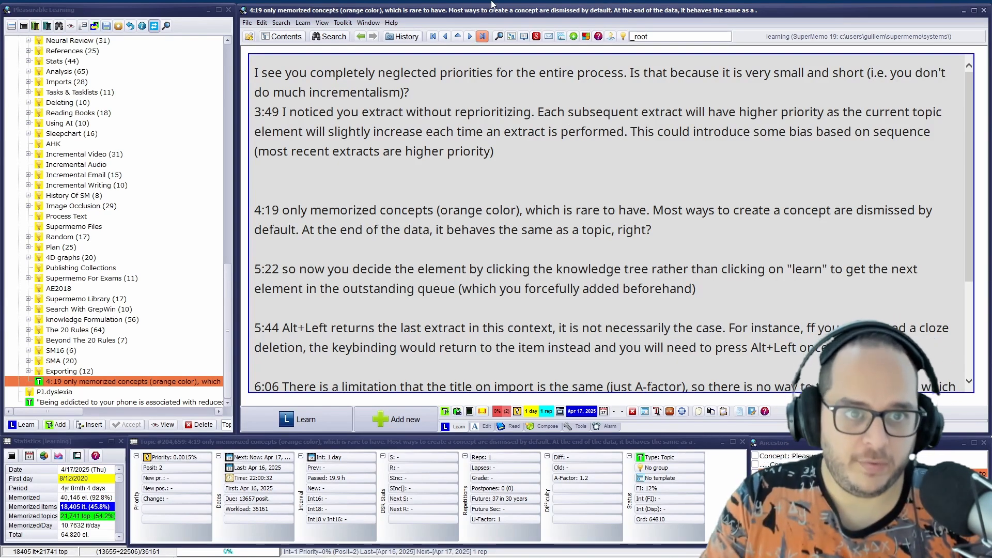
{"action": "left_click_drag", "start_coordinate": [495, 152], "coordinate": [253, 112]}
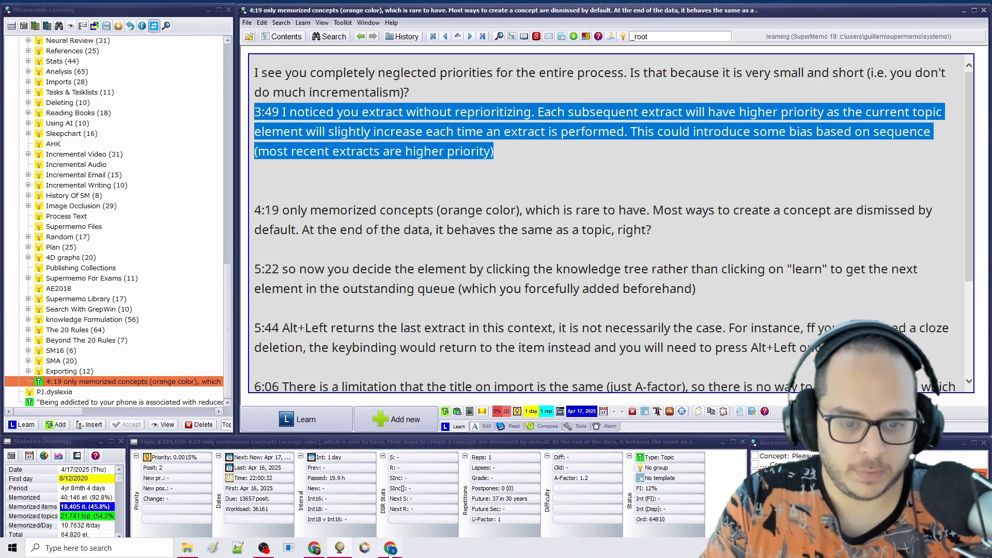
Switch back to the YouTube video and step through the text extraction part between about 3:20 and 3:45
{"action": "left_click", "coordinate": [391, 550]}
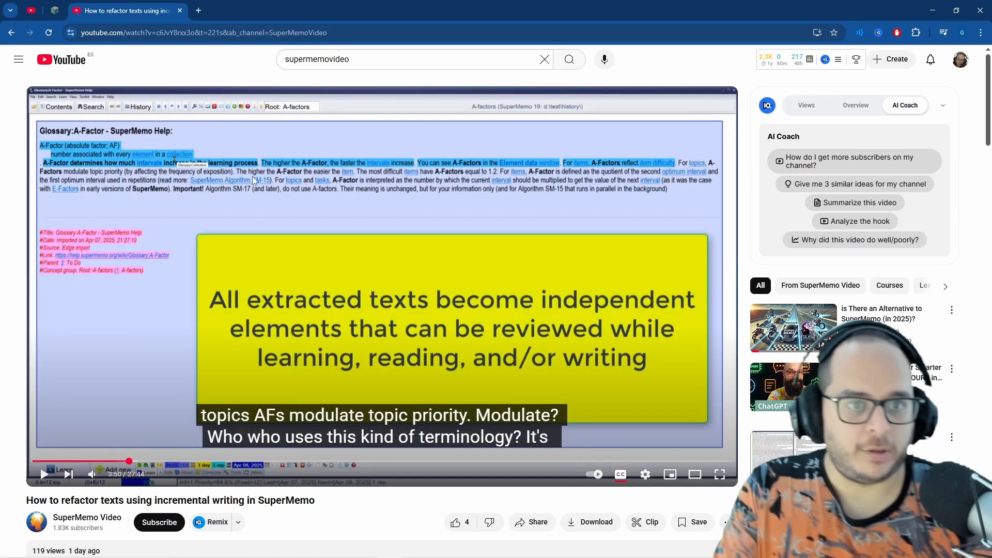
{"action": "key", "text": "Left"}
{"action": "key", "text": "Left"}
{"action": "key", "text": "Left"}
{"action": "key", "text": "Left"}
{"action": "key", "text": "Left"}
{"action": "key", "text": "Left"}
{"action": "key", "text": "Left"}
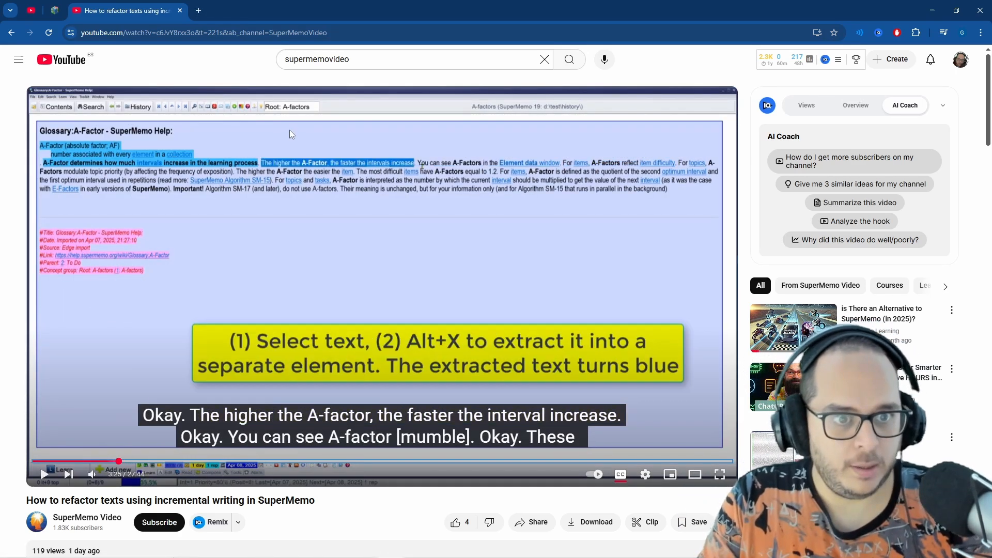
{"action": "key", "text": "Right"}
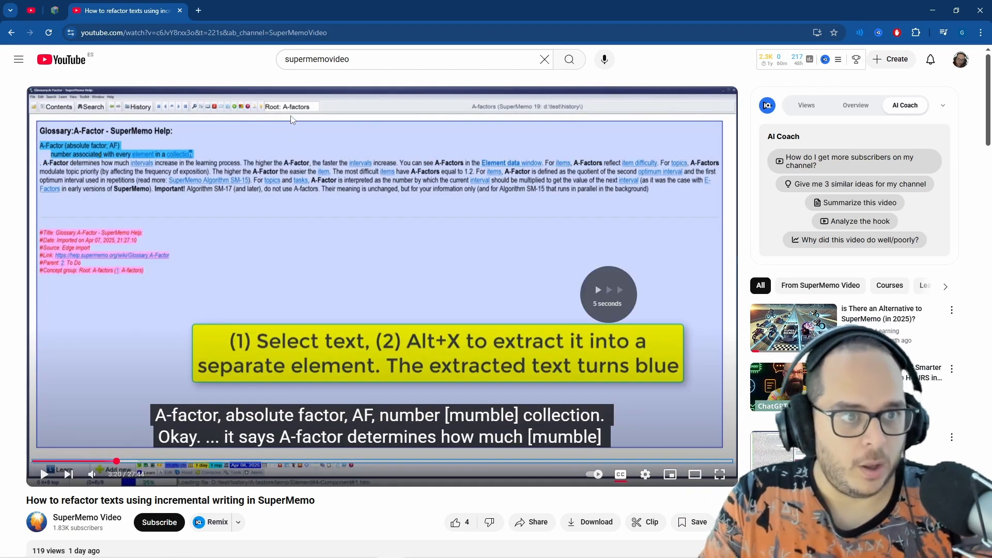
{"action": "key", "text": "Right"}
{"action": "key", "text": "Right"}
{"action": "key", "text": "Right"}
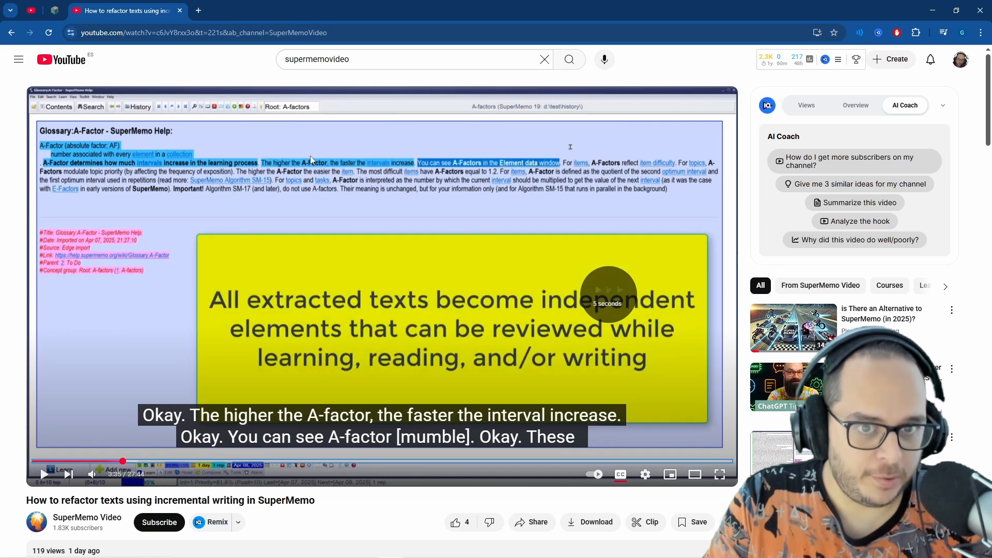
{"action": "key", "text": "Right"}
{"action": "key", "text": "Right"}
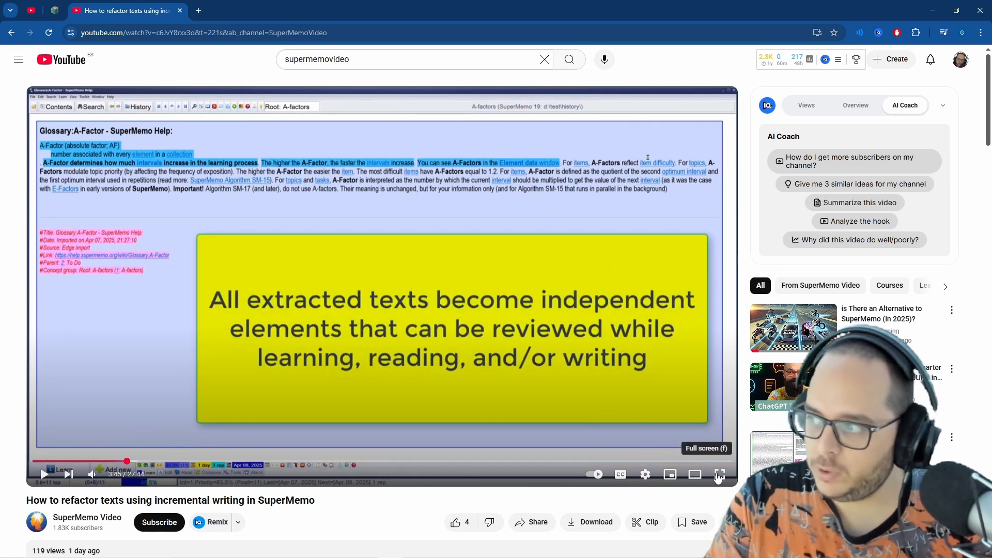
Show the video full screen and step back to examine the element priority during the first extracts
{"action": "left_click", "coordinate": [719, 475]}
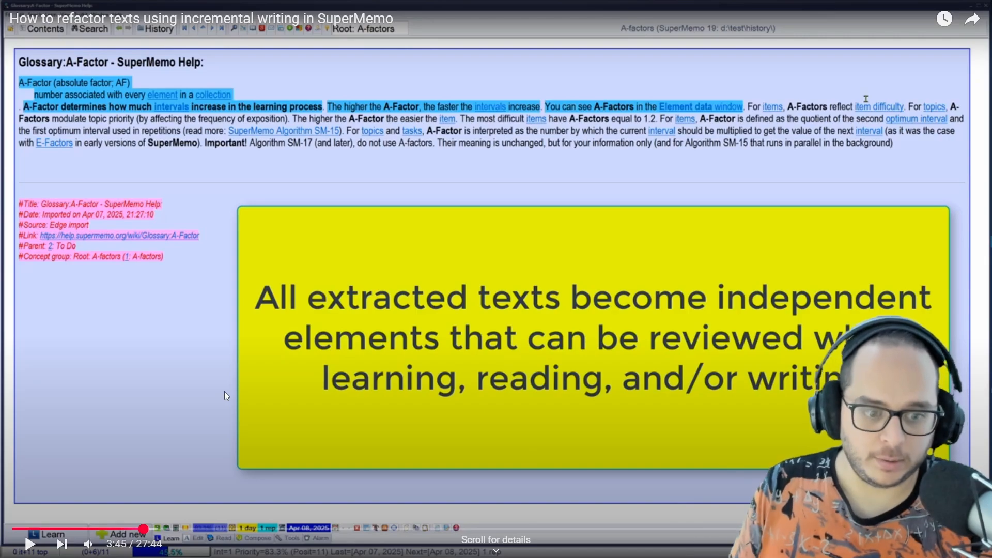
{"action": "key", "text": "Left"}
{"action": "key", "text": "Left"}
{"action": "key", "text": "Left"}
{"action": "key", "text": "Left"}
{"action": "key", "text": "Left"}
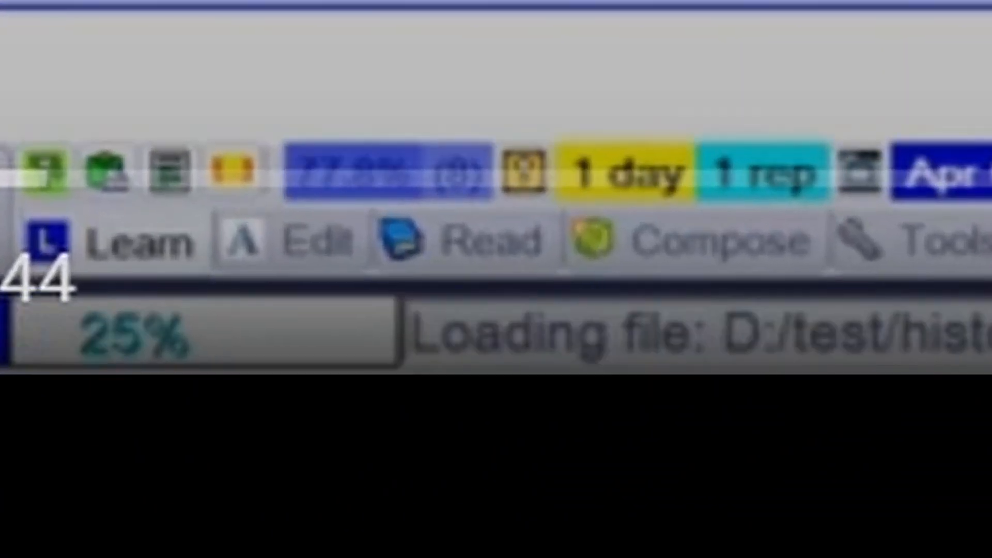
{"action": "key", "text": "Left"}
{"action": "key", "text": "Right"}
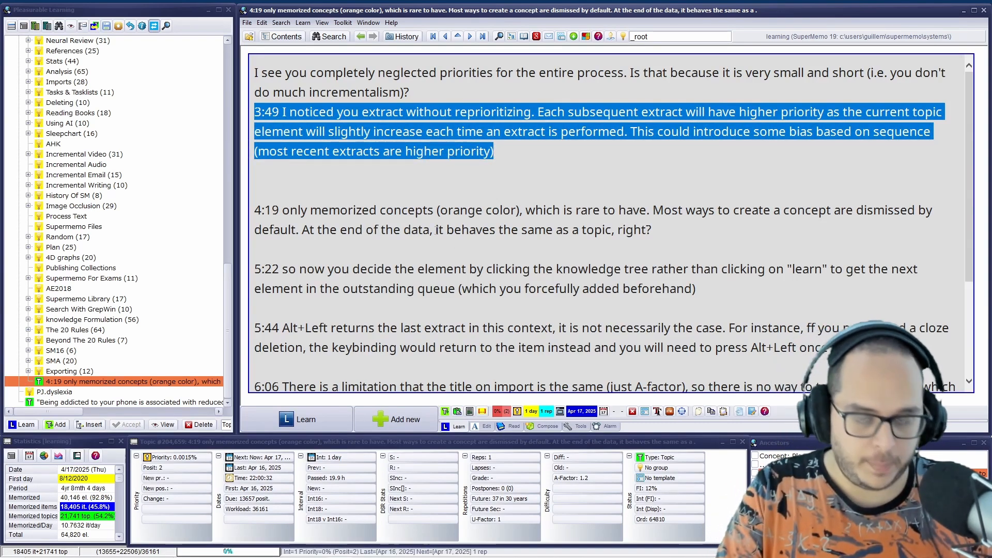
Set the priority of the current notes topic to 50 percent
{"action": "key", "text": "alt+p"}
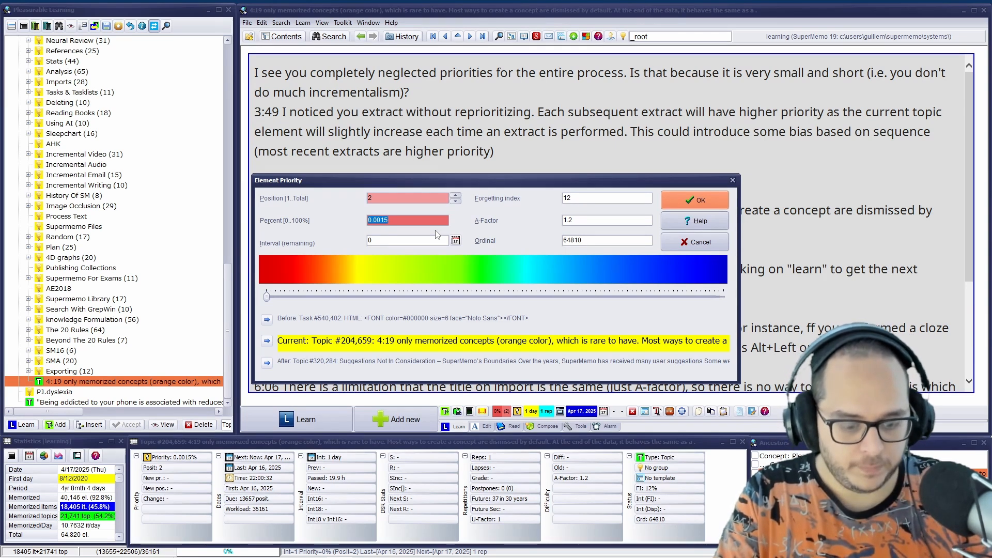
{"action": "type", "text": "50"}
{"action": "key", "text": "Return"}
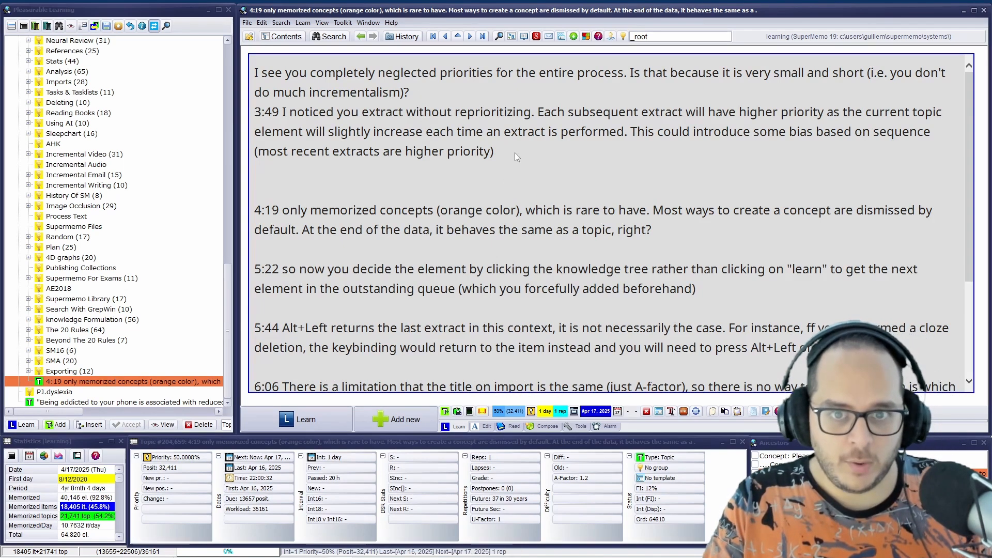
Extract the opening priorities question together with the 3:49 note as one topic, and the 4:19 note as another
{"action": "left_click_drag", "start_coordinate": [494, 151], "coordinate": [184, 79]}
{"action": "key", "text": "alt+x"}
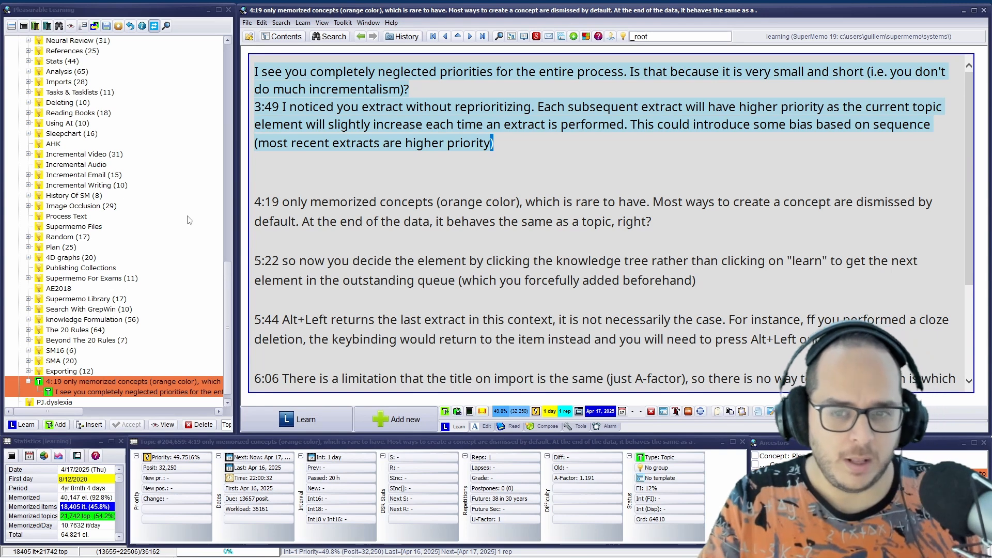
{"action": "left_click_drag", "start_coordinate": [652, 222], "coordinate": [243, 200]}
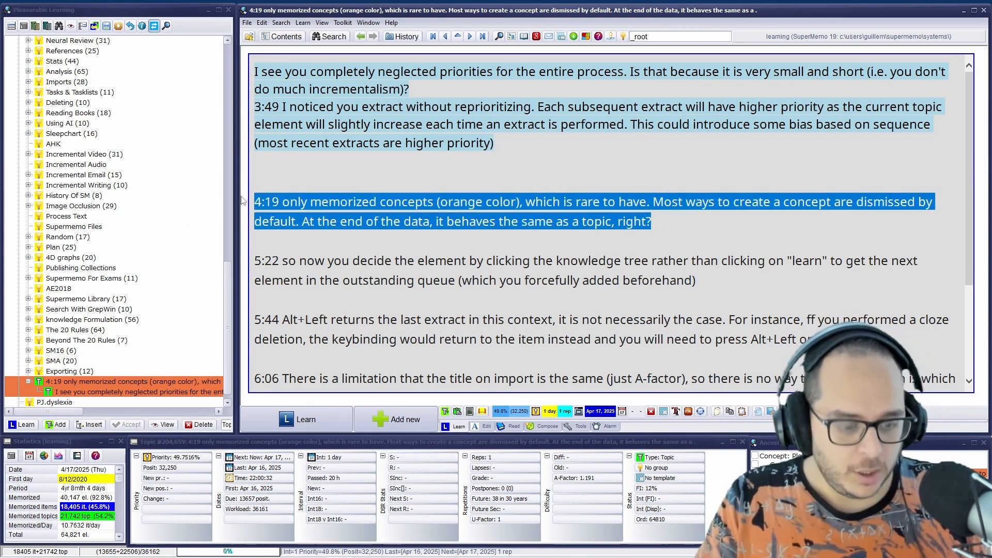
{"action": "key", "text": "alt+x"}
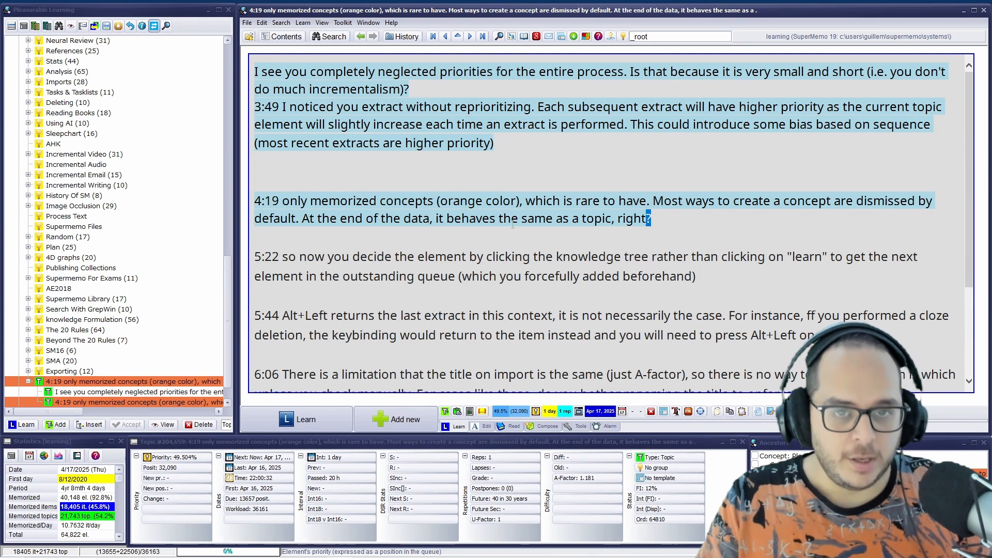
{"action": "left_click", "coordinate": [417, 105]}
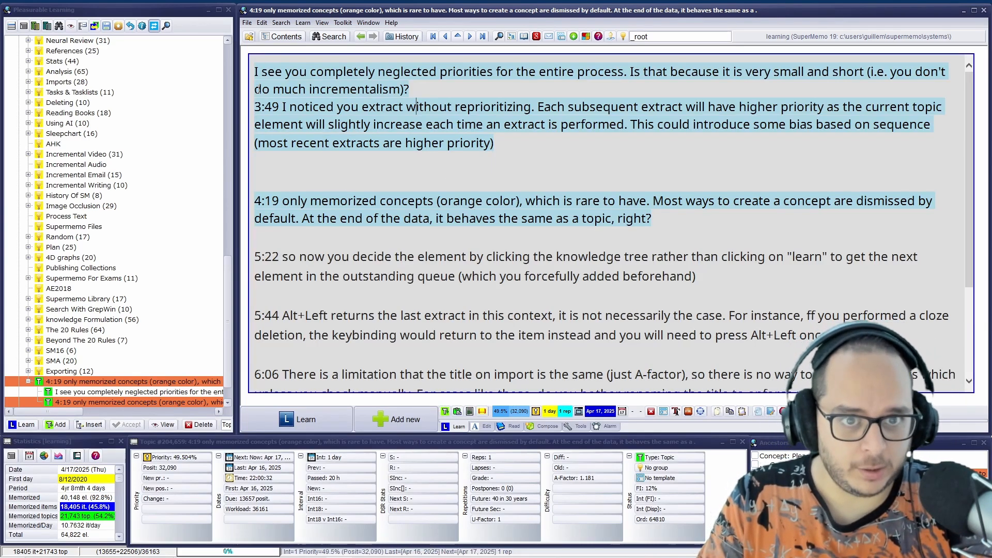
Extract the 5:22 note on choosing elements and the 5:44 note on Alt+Left as separate topics
{"action": "scroll", "coordinate": [282, 91], "scroll_direction": "down", "scroll_amount": 3}
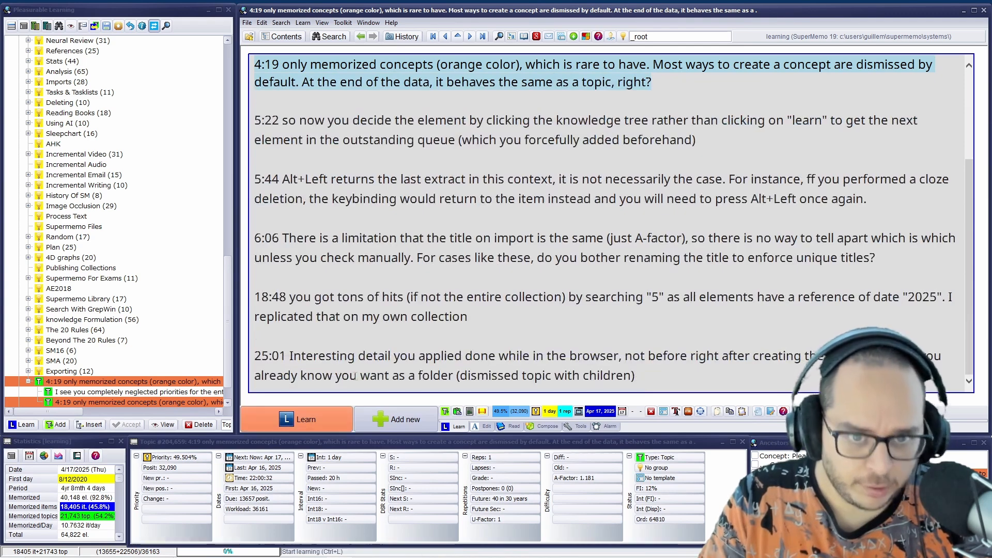
{"action": "scroll", "coordinate": [396, 231], "scroll_direction": "up", "scroll_amount": 3}
{"action": "scroll", "coordinate": [396, 232], "scroll_direction": "down", "scroll_amount": 3}
{"action": "left_click_drag", "start_coordinate": [305, 99], "coordinate": [345, 202]}
{"action": "left_click_drag", "start_coordinate": [319, 257], "coordinate": [367, 297]}
{"action": "left_click_drag", "start_coordinate": [358, 355], "coordinate": [392, 375]}
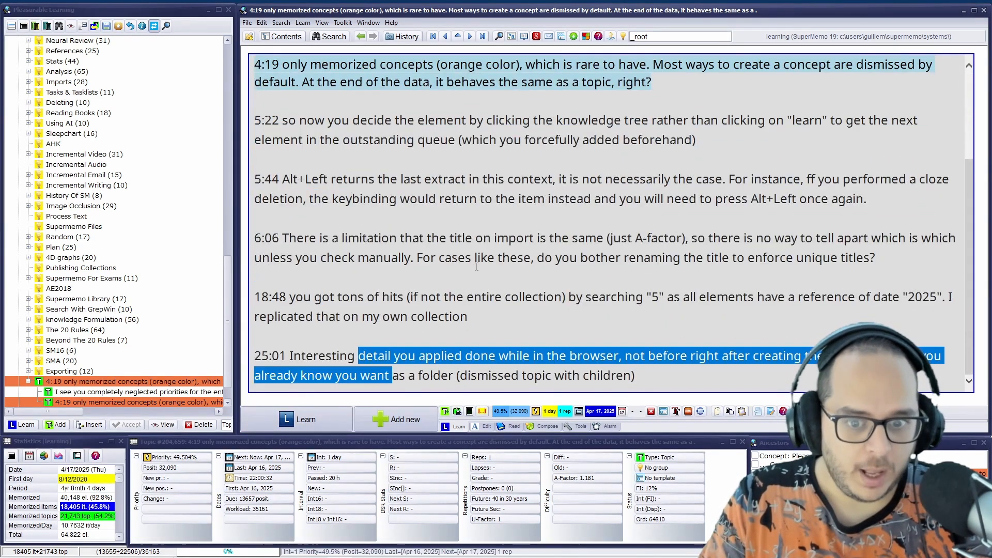
{"action": "left_click_drag", "start_coordinate": [696, 140], "coordinate": [254, 119]}
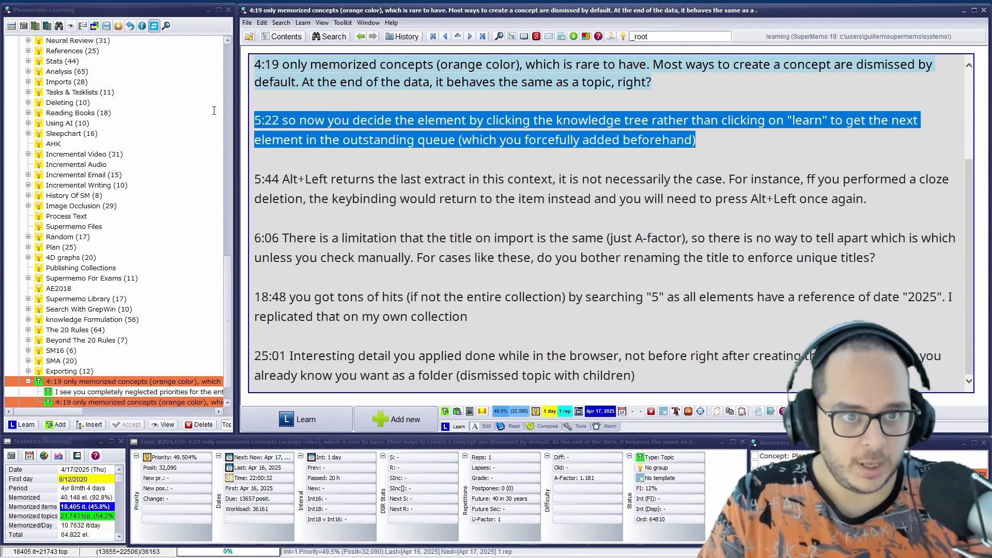
{"action": "key", "text": "alt+x"}
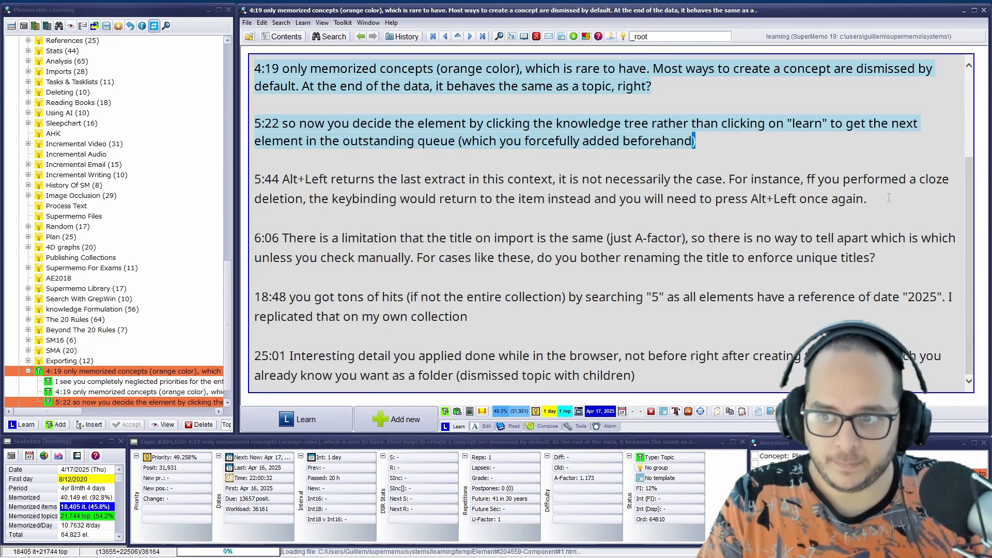
{"action": "left_click_drag", "start_coordinate": [888, 197], "coordinate": [254, 179]}
{"action": "key", "text": "alt+x"}
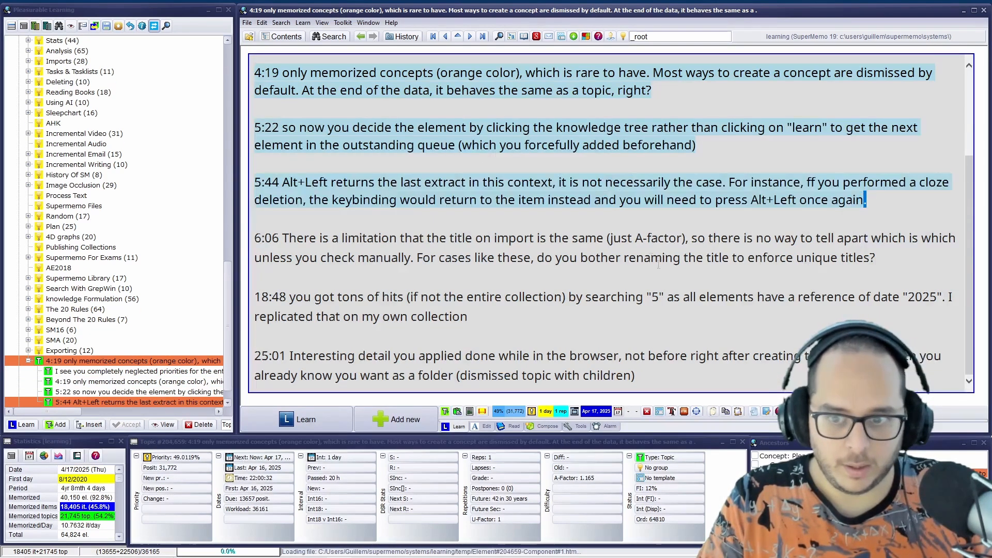
Extract the remaining 6:06, 18:48 and 25:01 notes as three separate topics
{"action": "left_click_drag", "start_coordinate": [875, 258], "coordinate": [254, 239]}
{"action": "key", "text": "alt+x"}
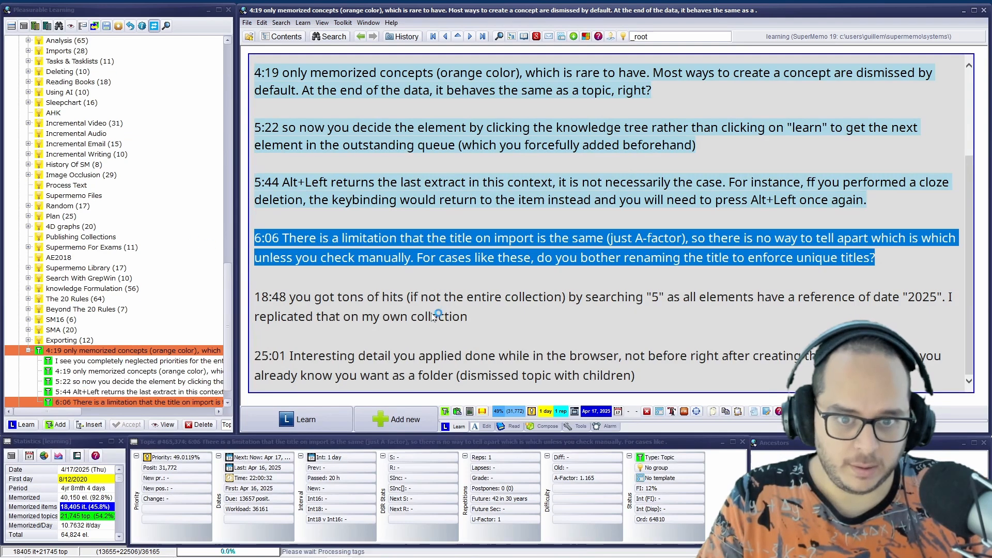
{"action": "left_click_drag", "start_coordinate": [501, 317], "coordinate": [254, 295]}
{"action": "key", "text": "alt+x"}
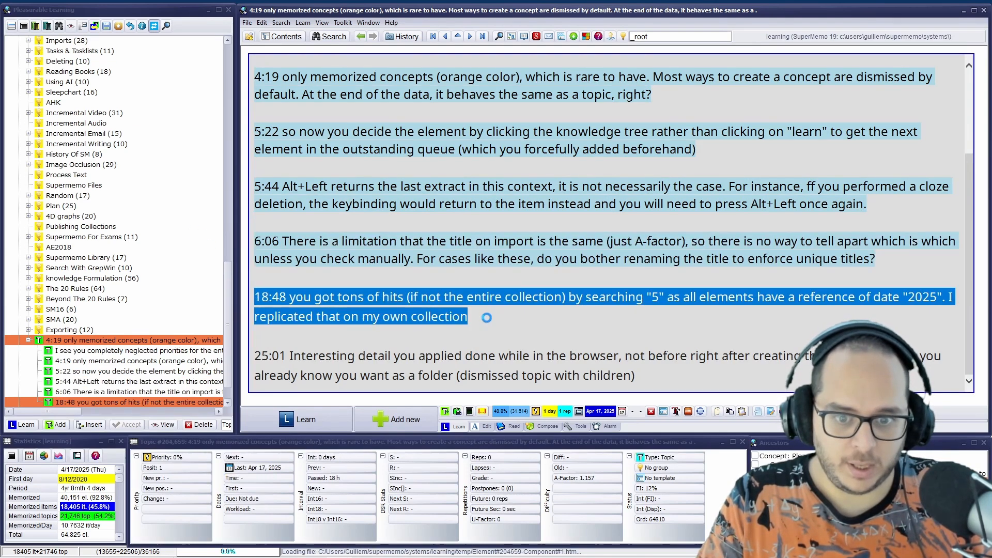
{"action": "left_click_drag", "start_coordinate": [635, 375], "coordinate": [255, 355]}
{"action": "key", "text": "alt+x"}
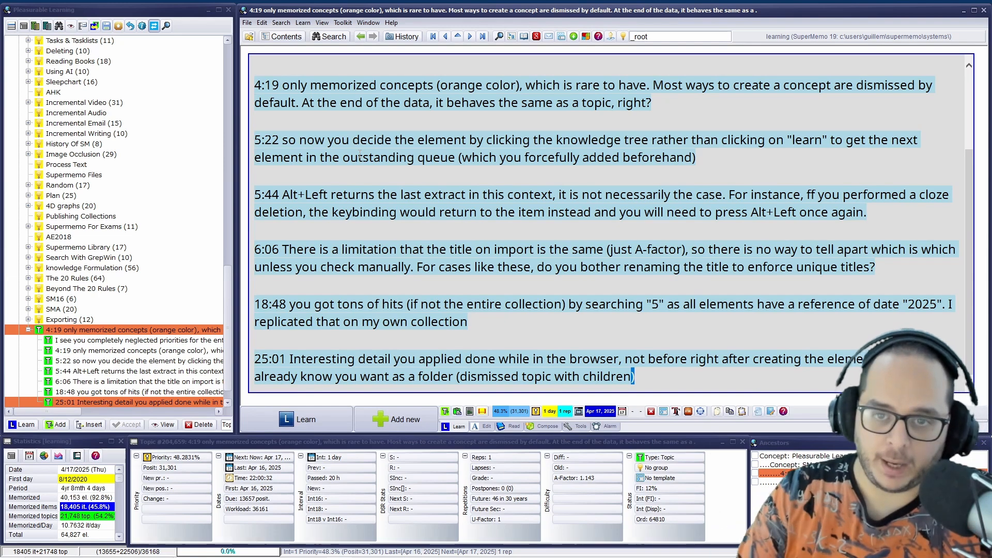
Examine the 4:19 note on memorized concepts alongside the SuperMemo refactoring video on YouTube in Chrome, and return to SuperMemo
{"action": "left_click", "coordinate": [498, 196]}
{"action": "scroll", "coordinate": [498, 195], "scroll_direction": "up", "scroll_amount": 2}
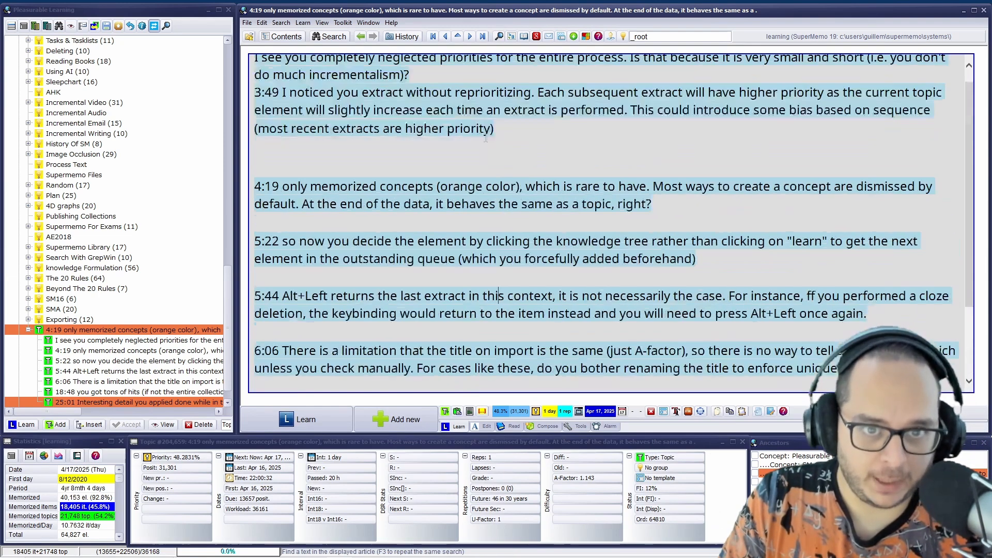
{"action": "scroll", "coordinate": [499, 195], "scroll_direction": "down", "scroll_amount": 2}
{"action": "mouse_move", "coordinate": [439, 557]}
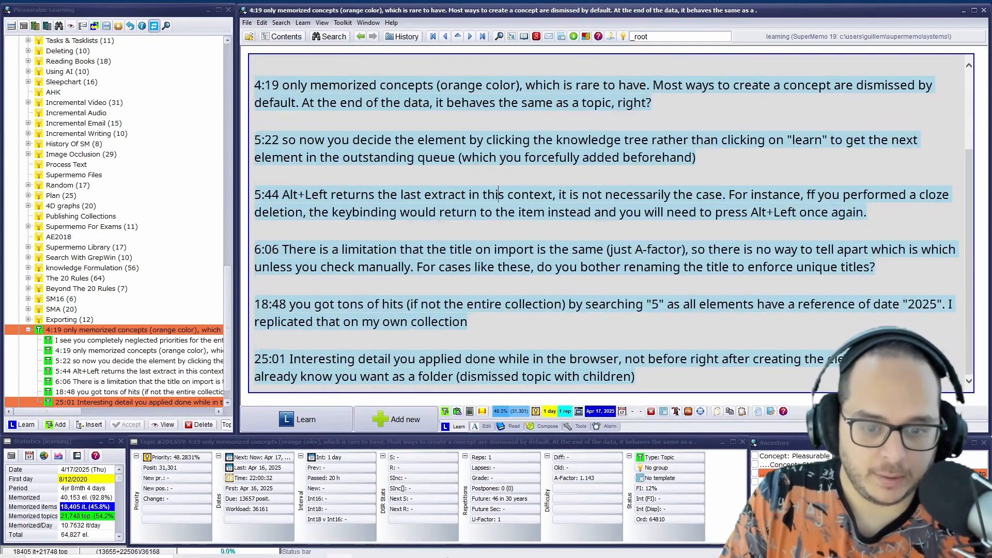
{"action": "left_click", "coordinate": [390, 548]}
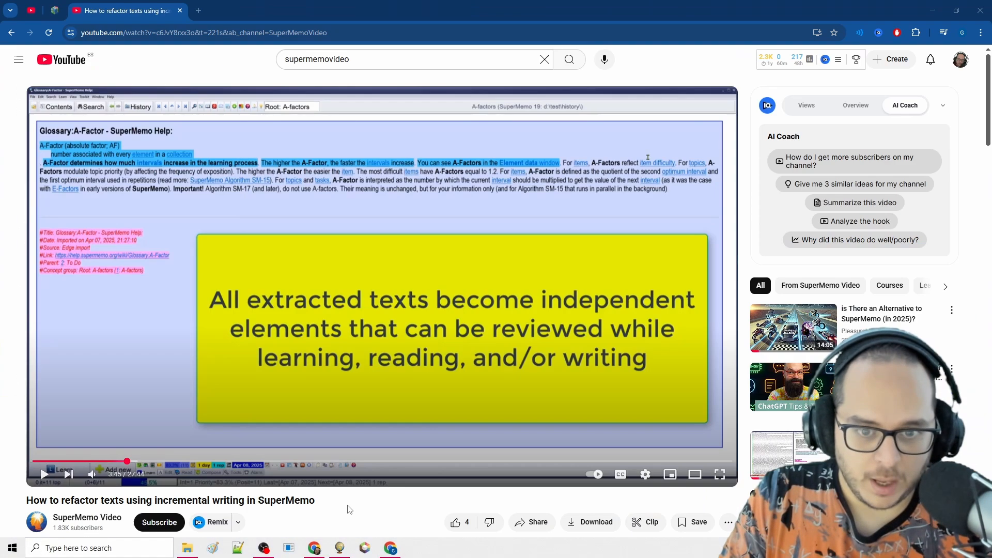
{"action": "left_click", "coordinate": [340, 548]}
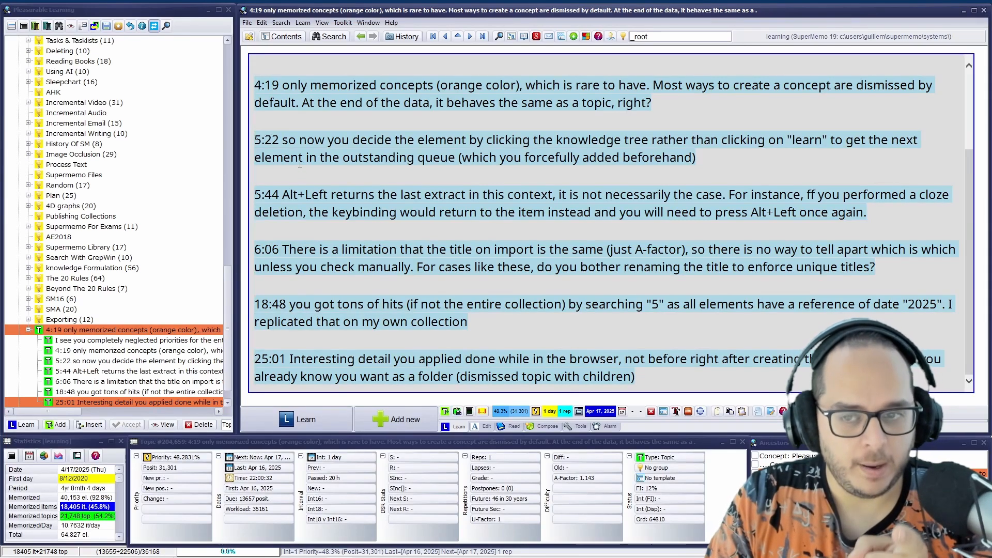
{"action": "scroll", "coordinate": [307, 147], "scroll_direction": "up", "scroll_amount": 3}
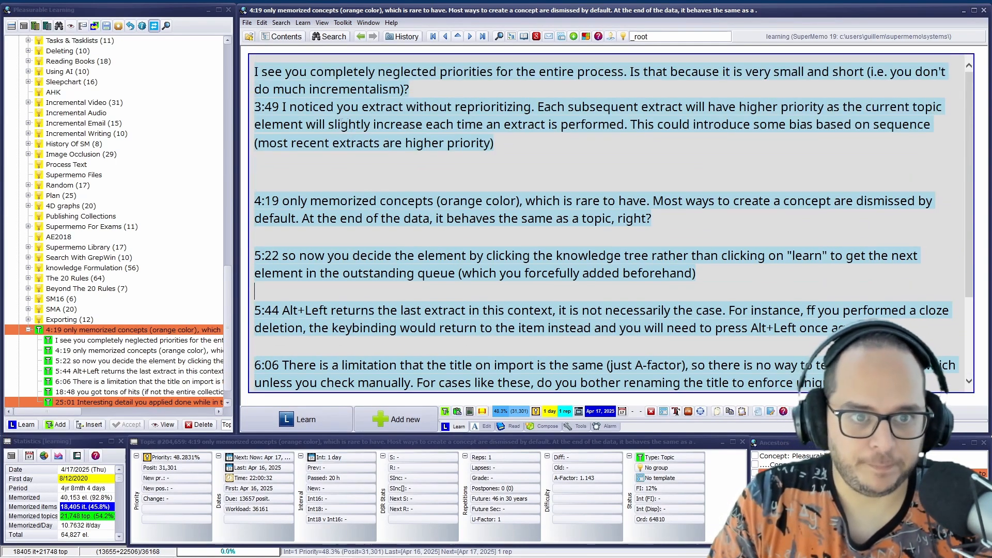
{"action": "left_click_drag", "start_coordinate": [652, 218], "coordinate": [247, 190]}
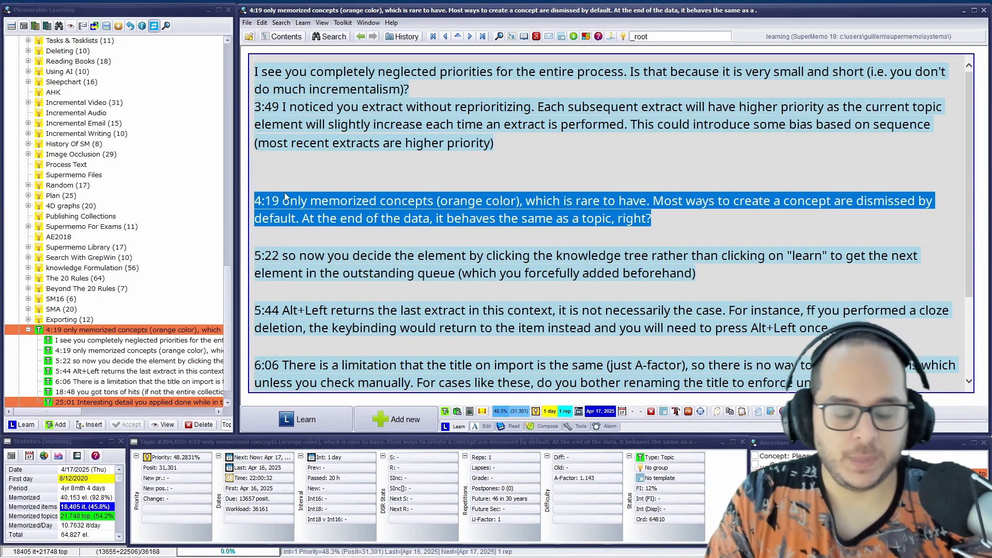
{"action": "mouse_move", "coordinate": [433, 554]}
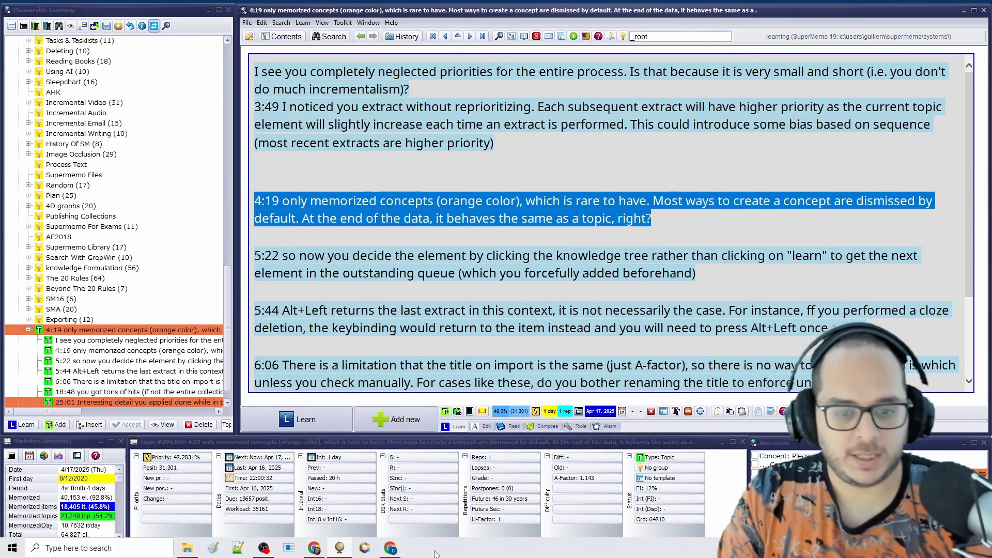
{"action": "left_click", "coordinate": [397, 547]}
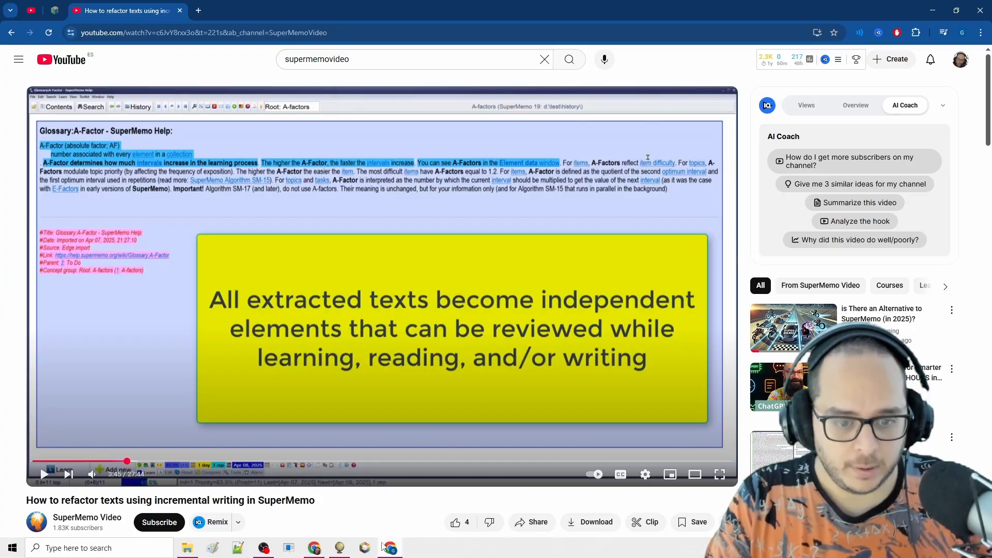
{"action": "key", "text": "alt+Tab"}
Convert the parent 4:19 notes topic into a concept and inspect its element parameters
{"action": "key", "text": "ctrl+k"}
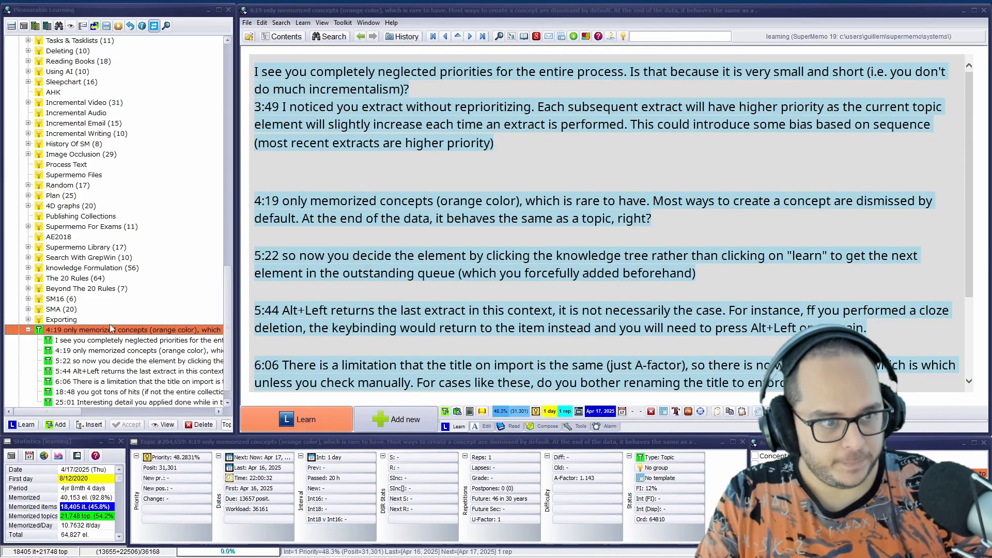
{"action": "left_click", "coordinate": [366, 313]}
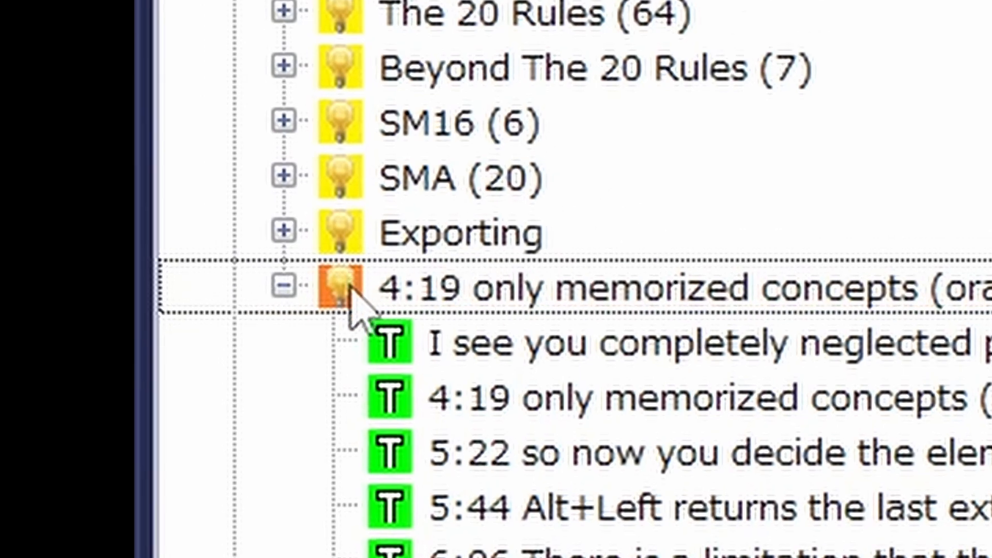
{"action": "left_click", "coordinate": [412, 298]}
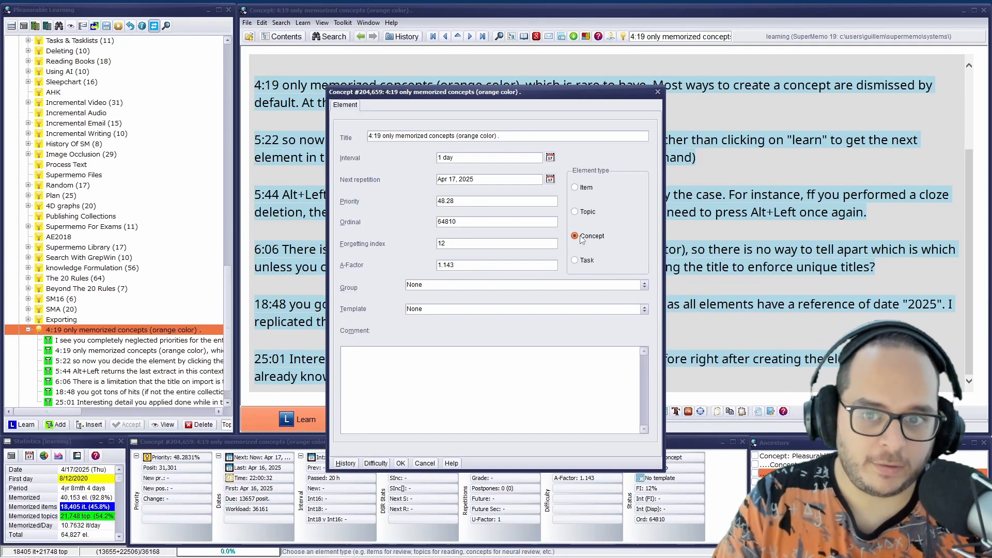
{"action": "left_click", "coordinate": [658, 92]}
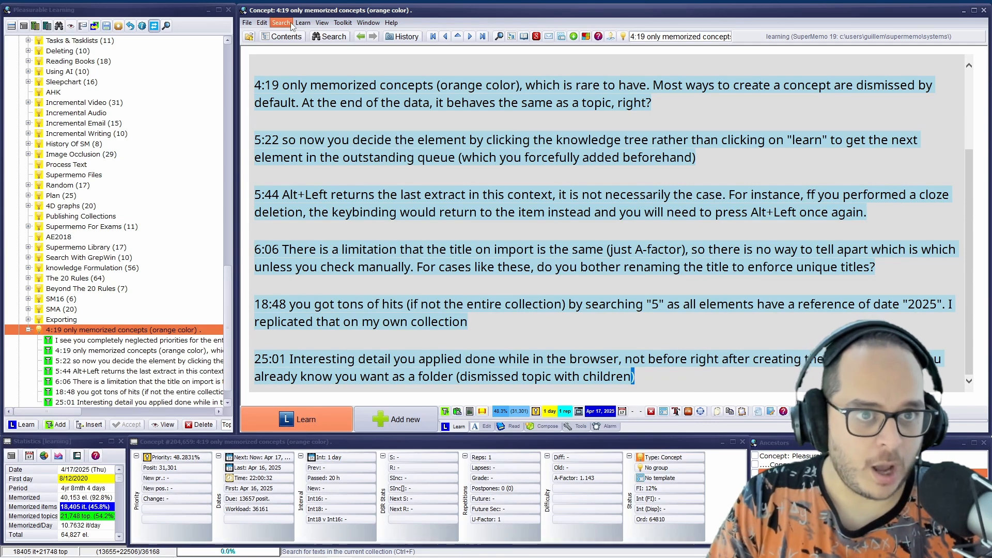
Add a concept named New group through the concept registry and inspect its element parameters
{"action": "left_click", "coordinate": [309, 24]}
{"action": "left_click", "coordinate": [285, 111]}
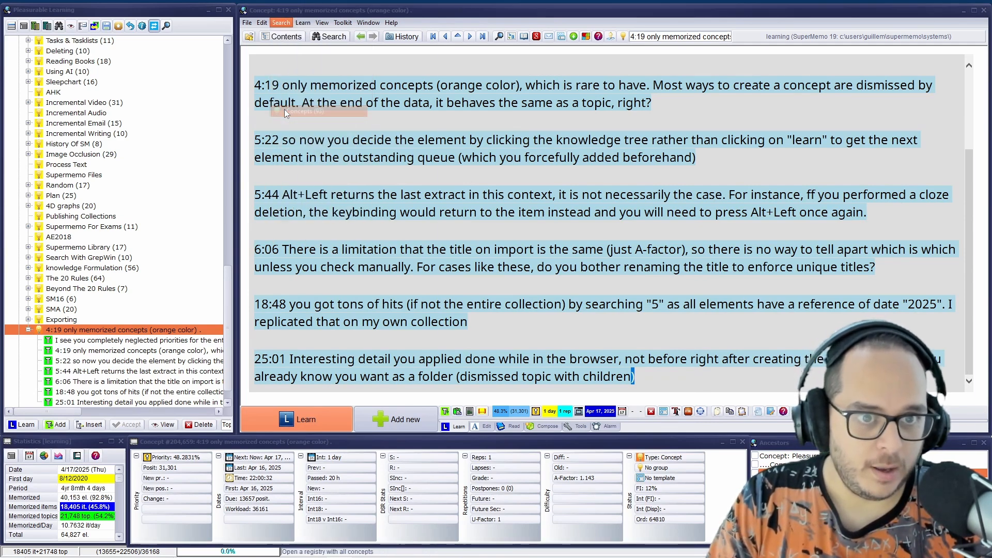
{"action": "left_click_drag", "start_coordinate": [699, 61], "coordinate": [526, 49]}
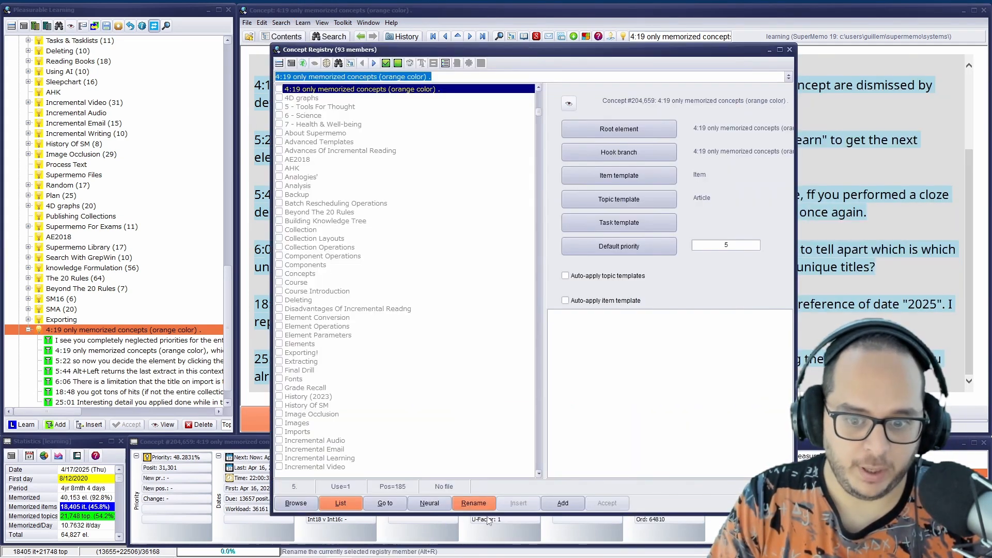
{"action": "left_click", "coordinate": [574, 503]}
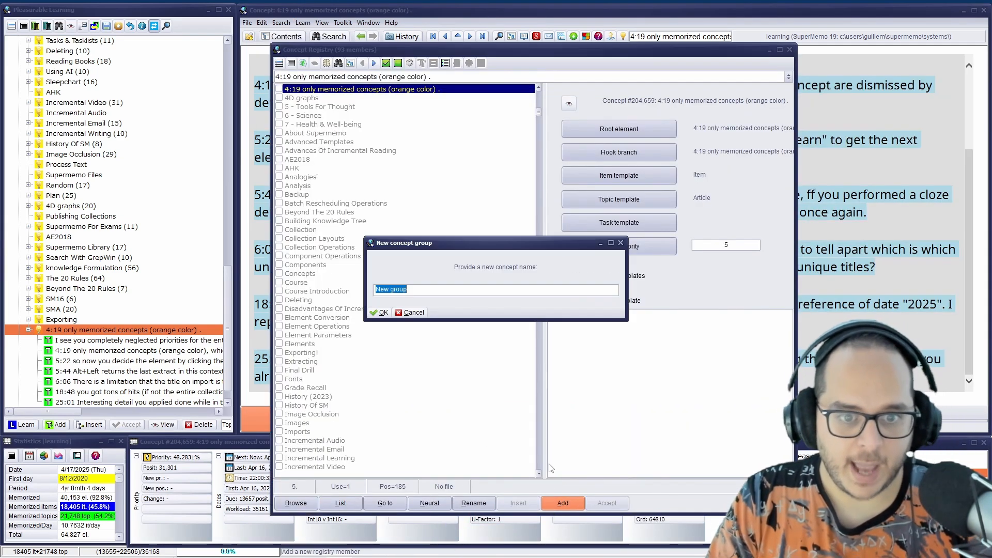
{"action": "left_click", "coordinate": [380, 312]}
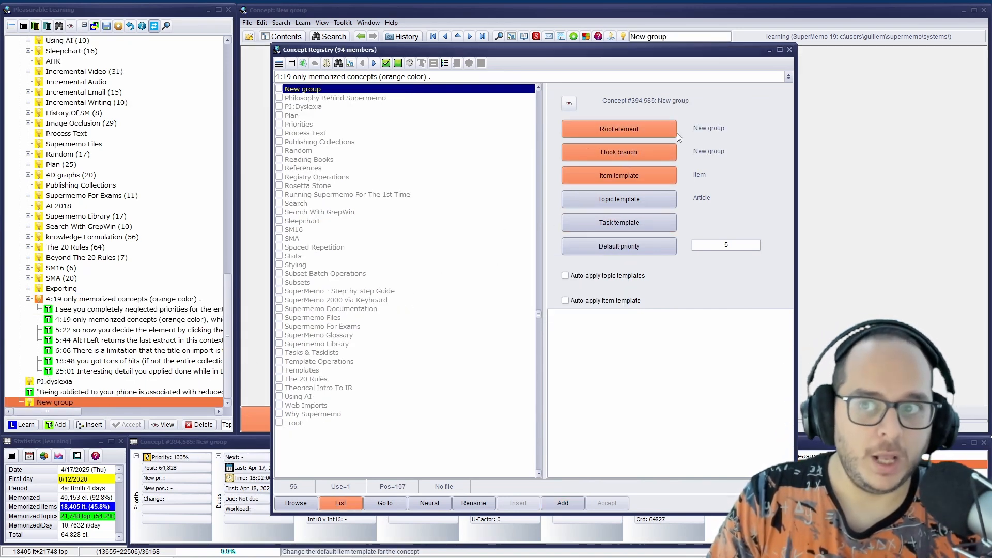
{"action": "left_click", "coordinate": [789, 50]}
{"action": "key", "text": "ctrl+shift+p"}
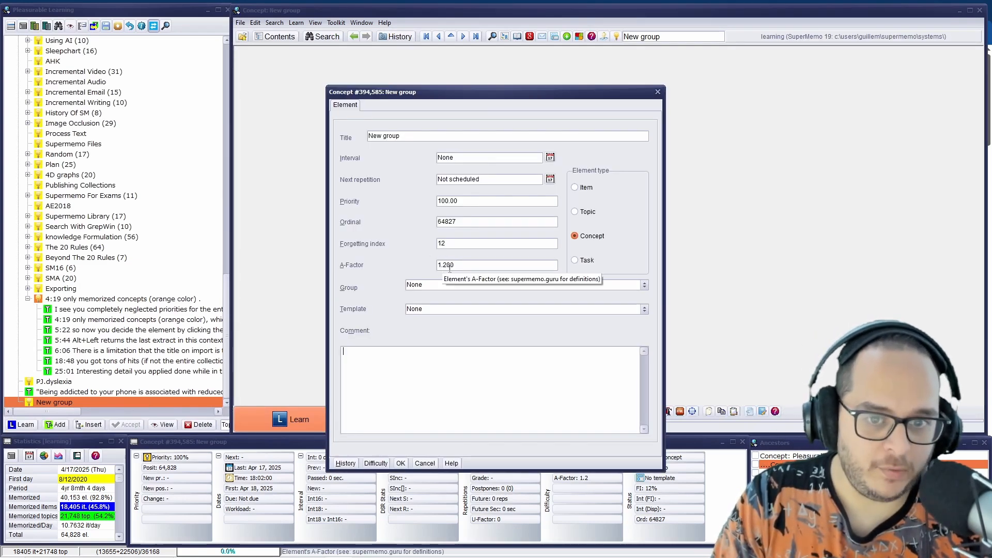
{"action": "left_click", "coordinate": [658, 92]}
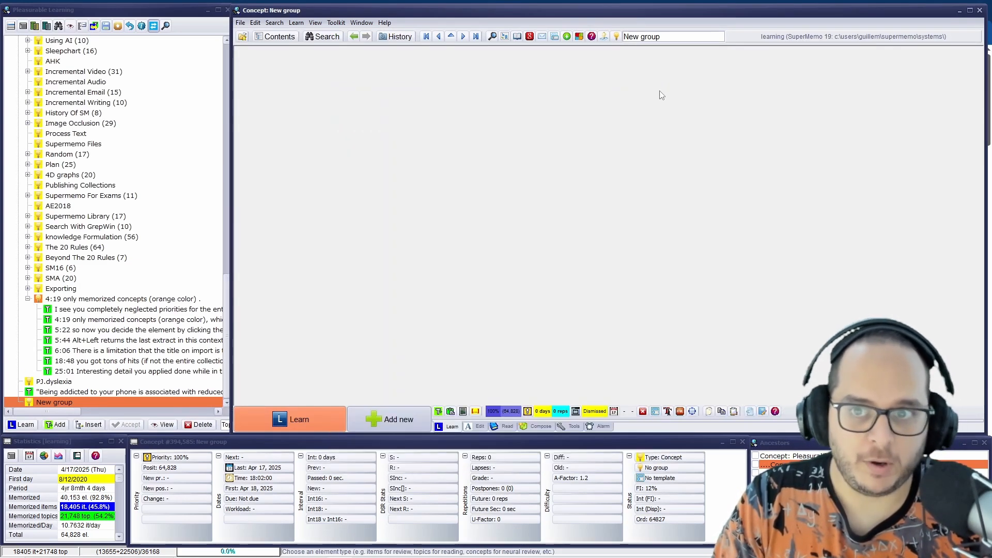
Reopen the parent 4:19 concept and view the memorized topics usage graph in the learning analysis
{"action": "left_click", "coordinate": [155, 299]}
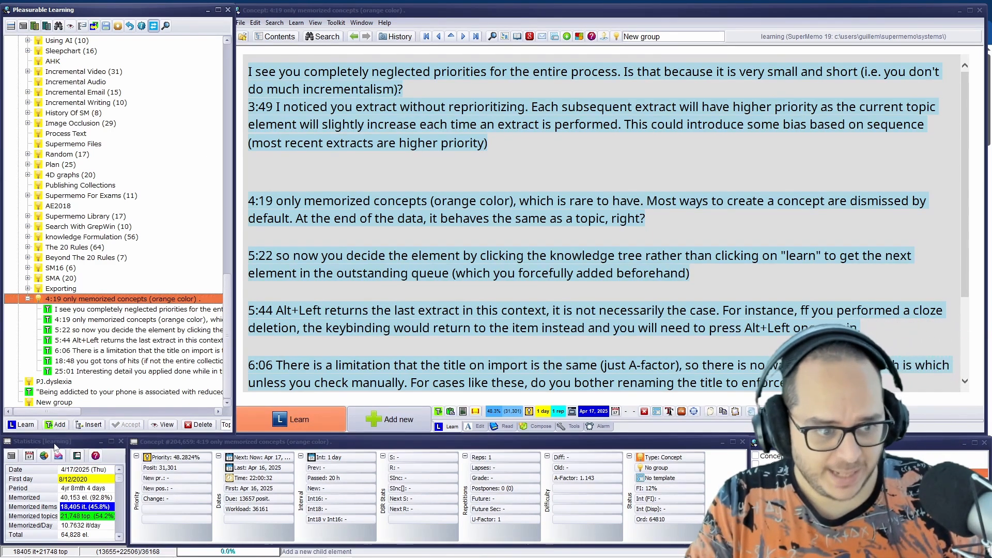
{"action": "left_click", "coordinate": [45, 463]}
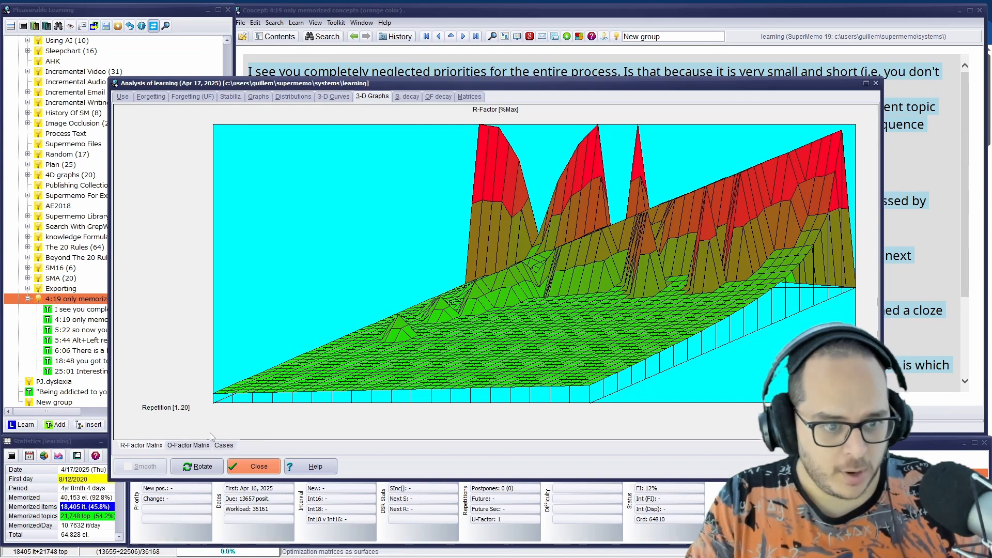
{"action": "left_click", "coordinate": [123, 96]}
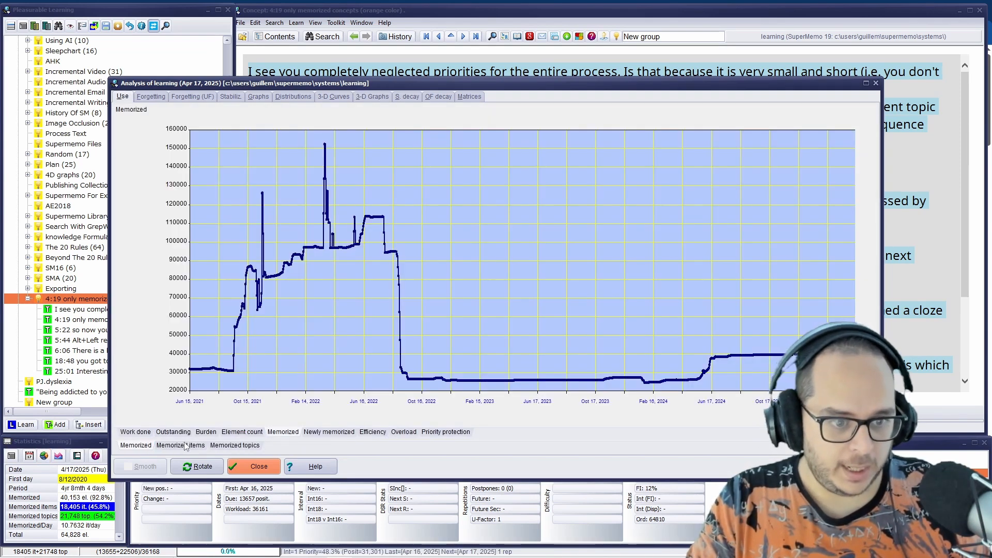
{"action": "left_click", "coordinate": [185, 445]}
{"action": "left_click", "coordinate": [239, 446]}
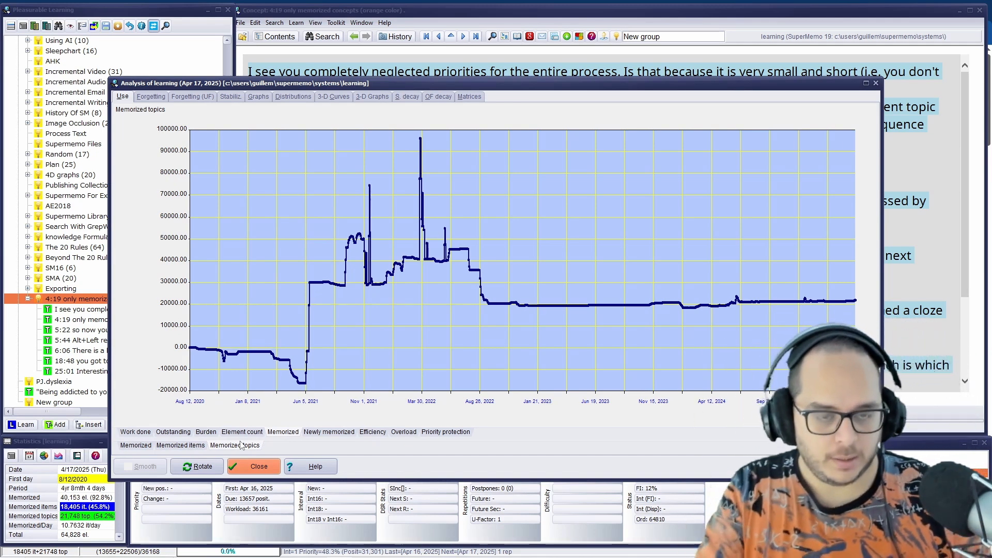
{"action": "key", "text": "Escape"}
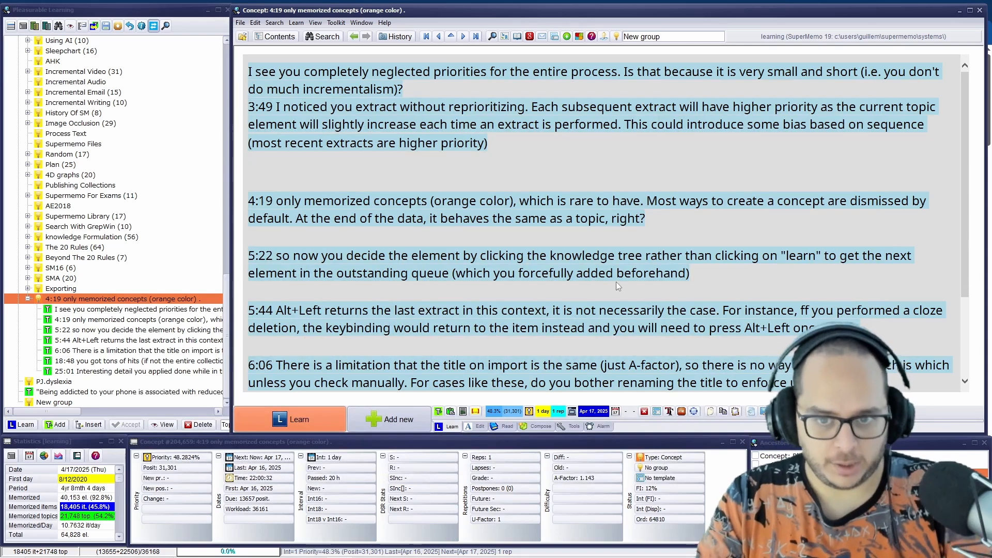
Compare the 5:22 note on choosing elements with the YouTube video around 5:14 in Chrome, and return to SuperMemo
{"action": "left_click", "coordinate": [303, 255]}
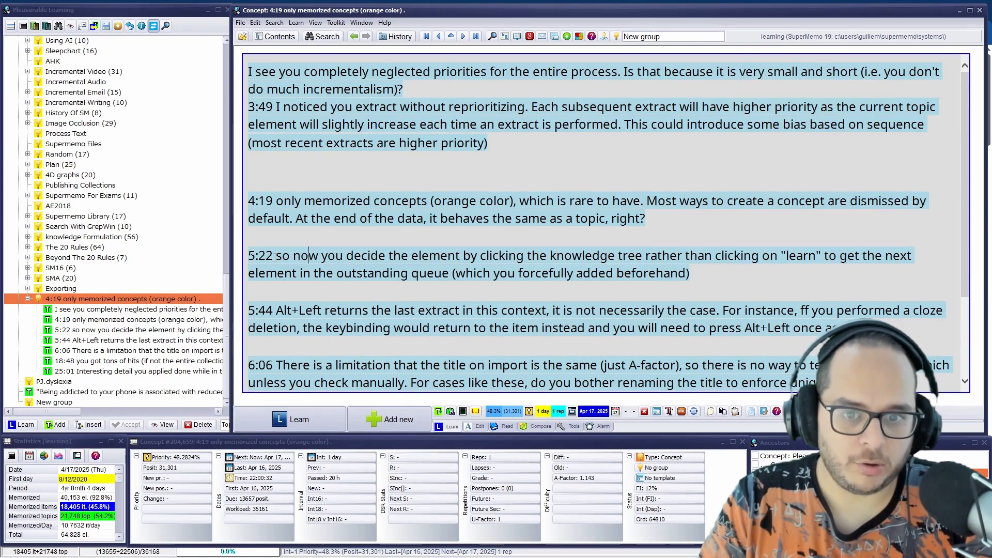
{"action": "left_click_drag", "start_coordinate": [292, 257], "coordinate": [692, 273]}
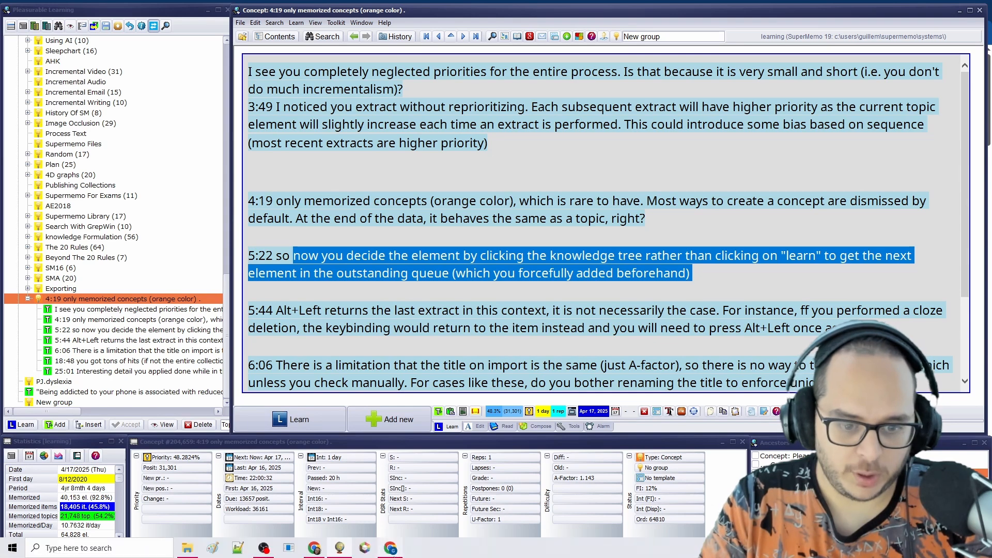
{"action": "left_click", "coordinate": [391, 549]}
{"action": "key", "text": "Left"}
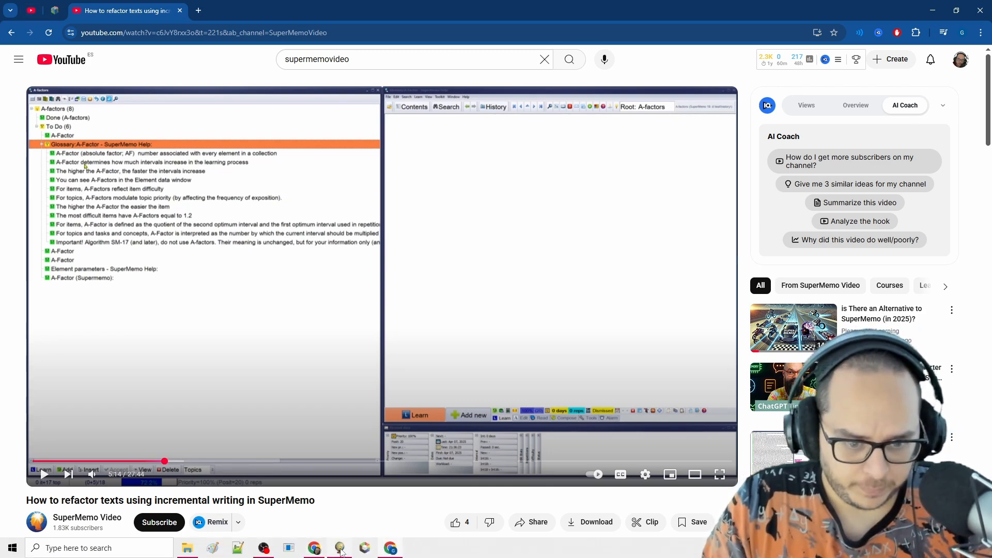
{"action": "left_click", "coordinate": [340, 548]}
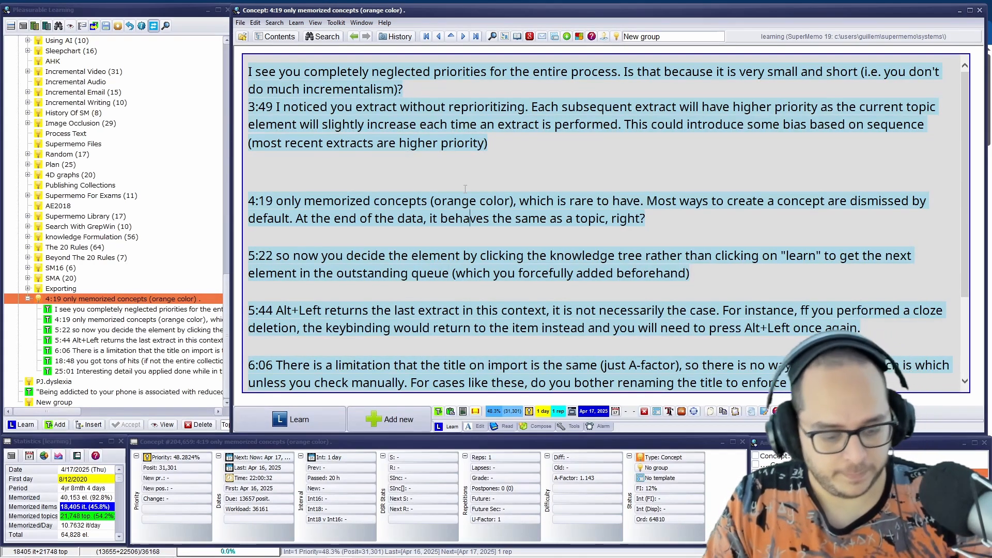
View the parent concept's repetition history and look over its notes
{"action": "key", "text": "ctrl+shift+h"}
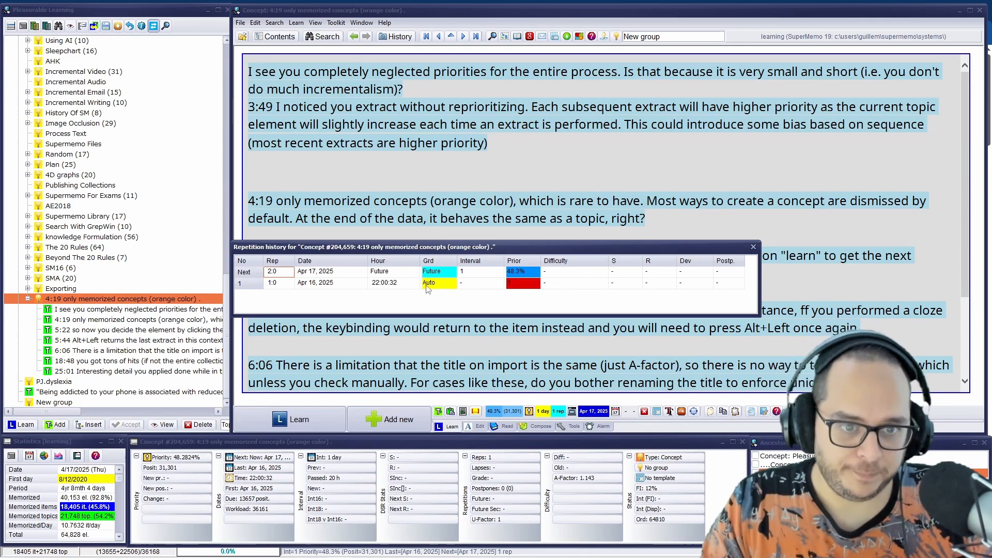
{"action": "key", "text": "Escape"}
{"action": "scroll", "coordinate": [417, 276], "scroll_direction": "down", "scroll_amount": 3}
{"action": "scroll", "coordinate": [517, 214], "scroll_direction": "up", "scroll_amount": 3}
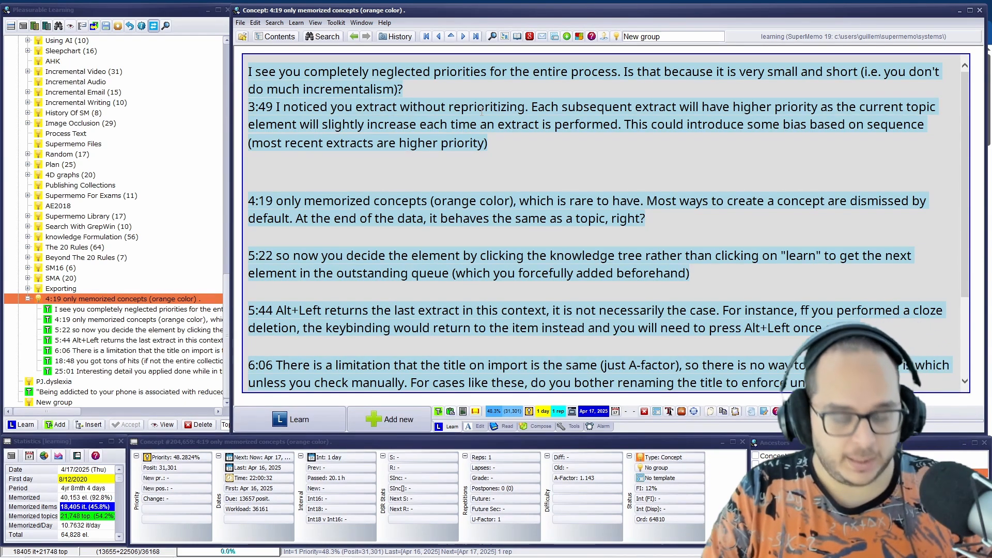
{"action": "scroll", "coordinate": [469, 96], "scroll_direction": "down", "scroll_amount": 3}
{"action": "scroll", "coordinate": [430, 186], "scroll_direction": "up", "scroll_amount": 3}
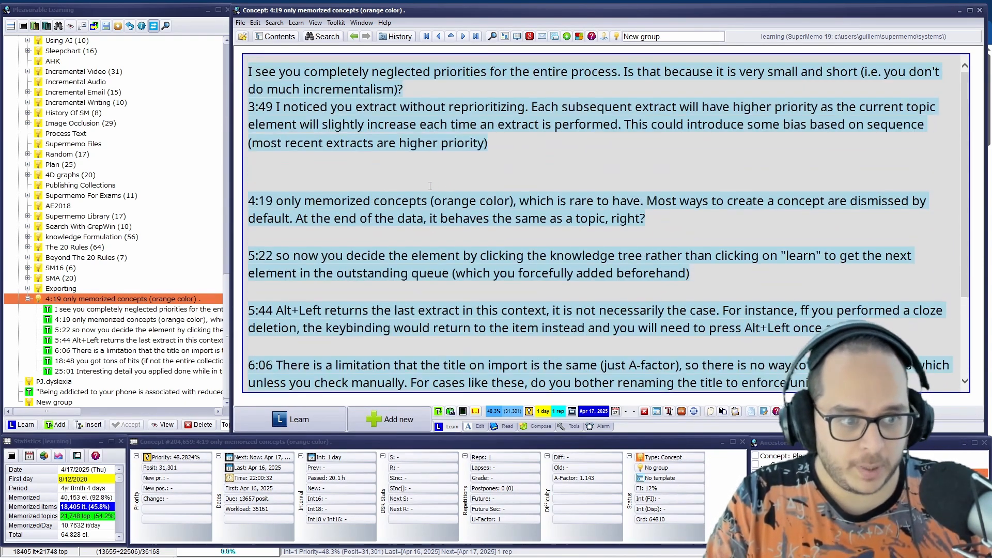
Mark the parent 4:19 concept as done, clearing its text and dismissing it from learning, and check its repetition history
{"action": "key", "text": "ctrl+shift+Return"}
{"action": "key", "text": "Return"}
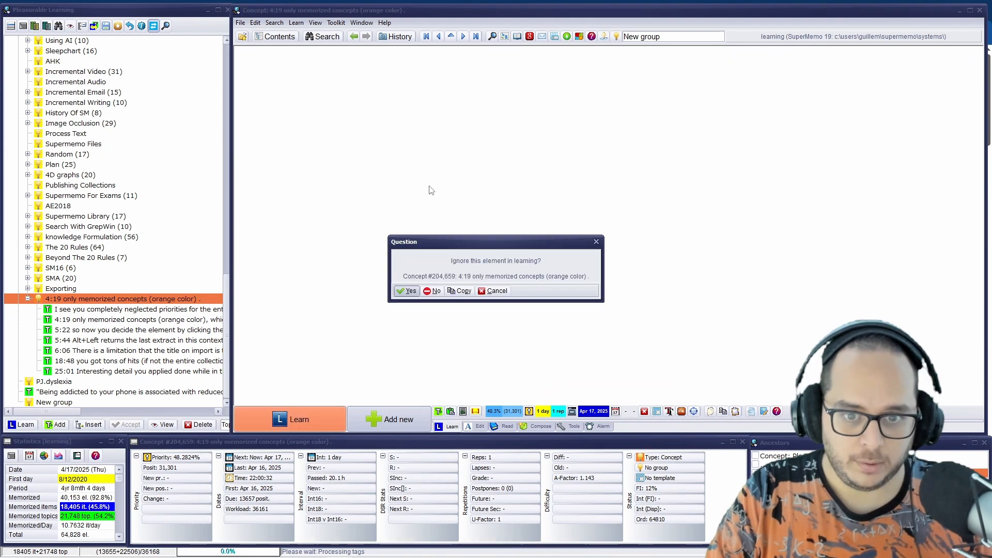
{"action": "key", "text": "Return"}
{"action": "key", "text": "ctrl+shift+h"}
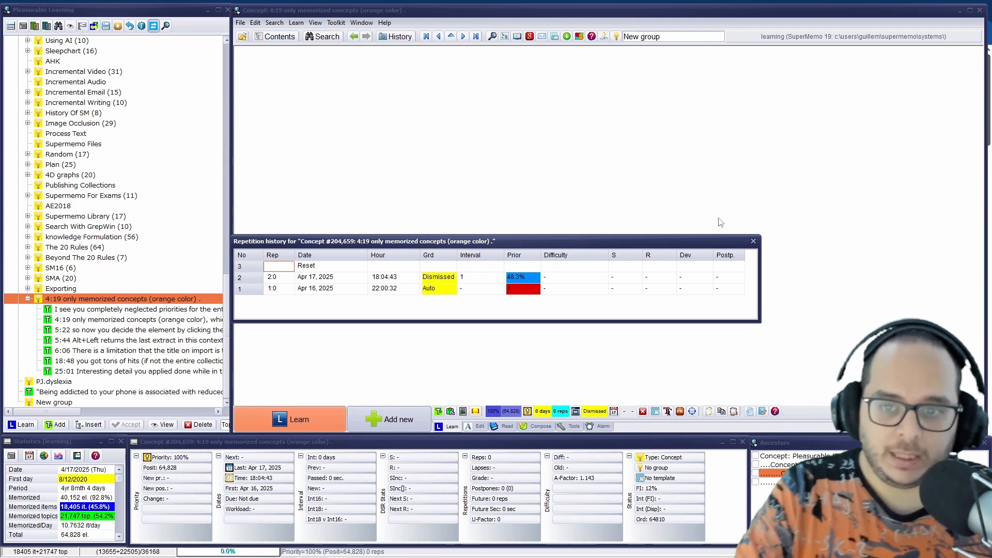
{"action": "key", "text": "Escape"}
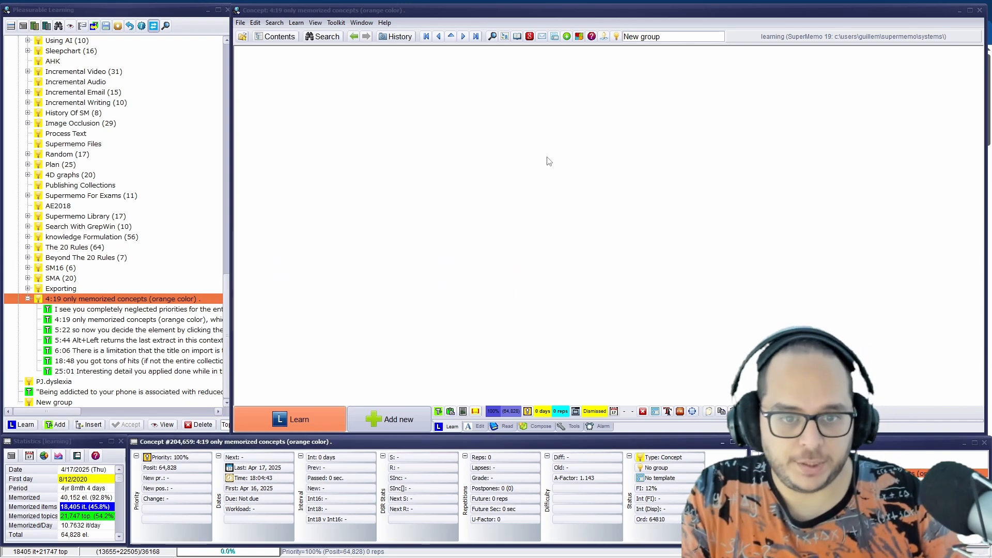
Open the 4:19 note under the parent concept and view its repetition history
{"action": "left_click", "coordinate": [159, 320]}
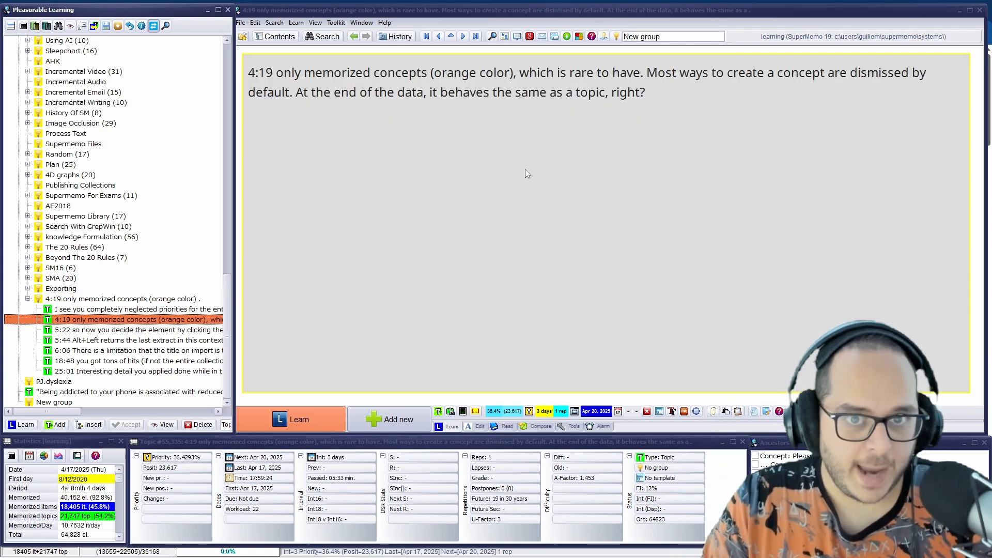
{"action": "left_click", "coordinate": [595, 104]}
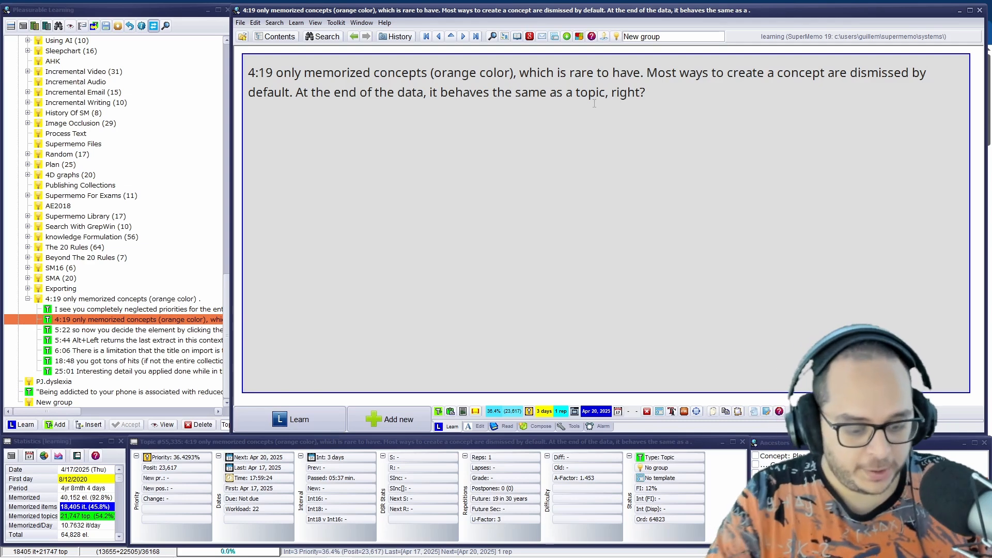
{"action": "key", "text": "ctrl+shift+h"}
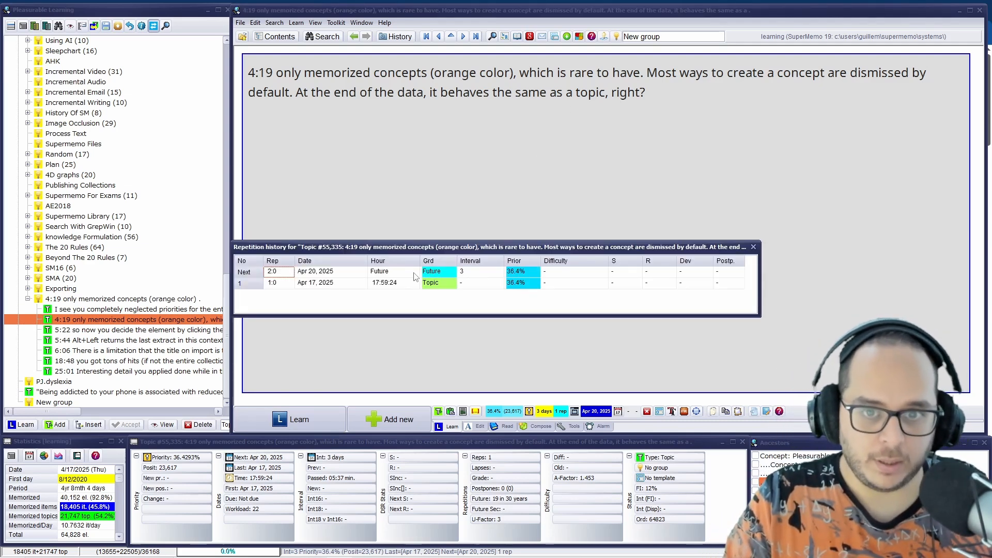
{"action": "key", "text": "Escape"}
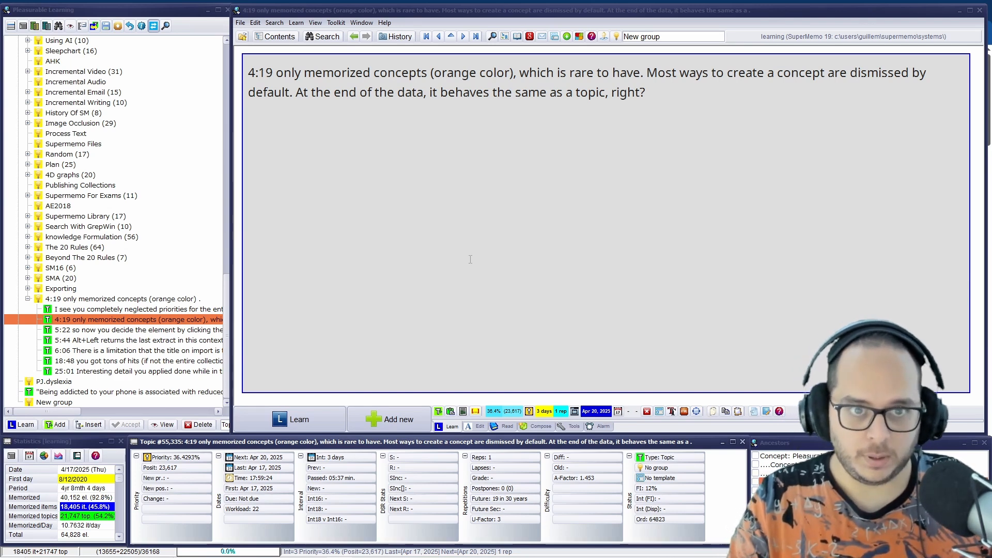
{"action": "key", "text": "Escape"}
Mark the 4:19 note as done, keeping the element but dismissing it from learning, and check its repetition history
{"action": "key", "text": "ctrl+l"}
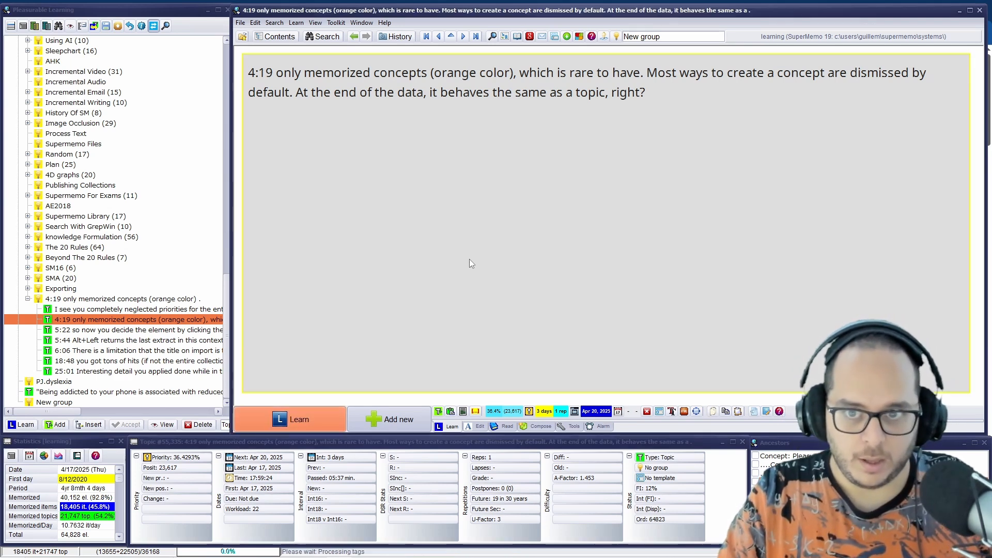
{"action": "key", "text": "ctrl+shift+Delete"}
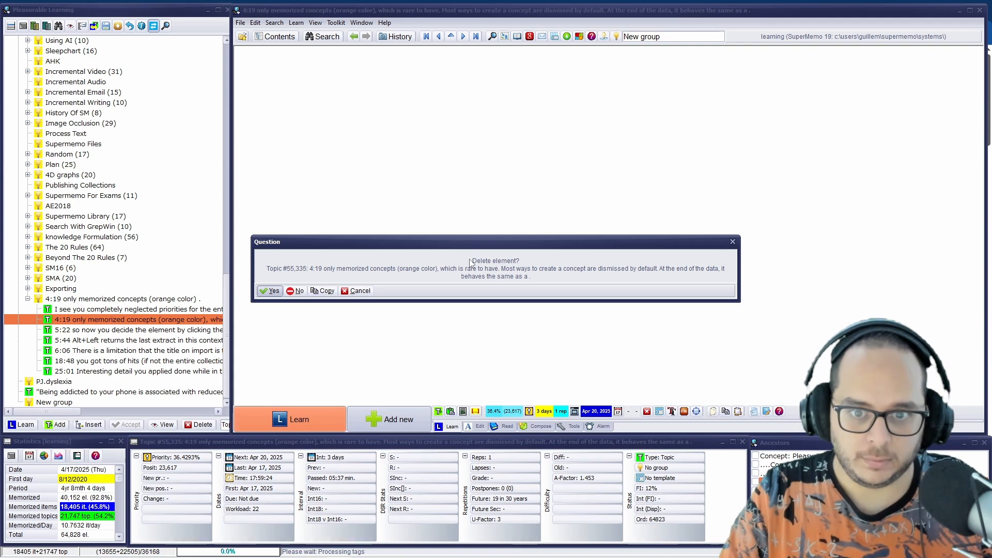
{"action": "key", "text": "n"}
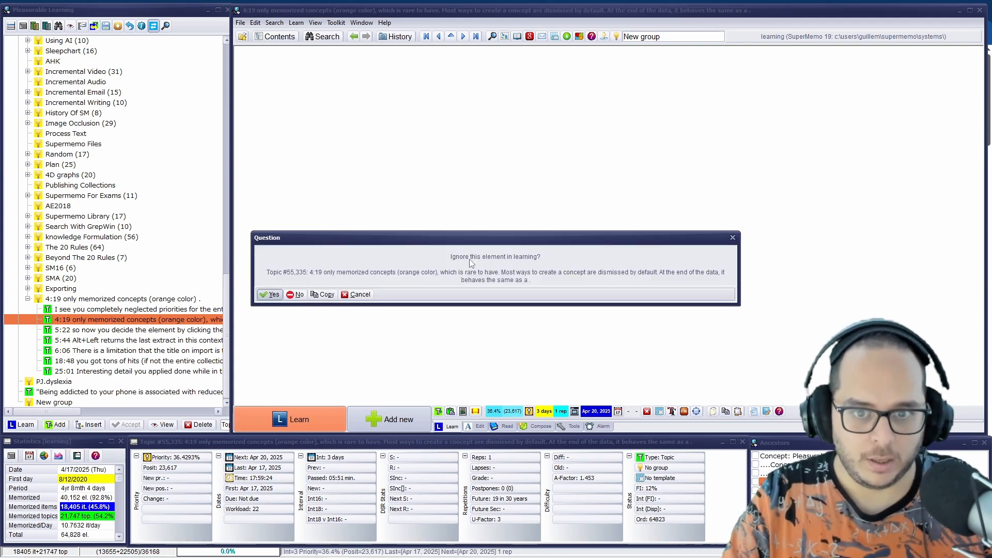
{"action": "key", "text": "Return"}
{"action": "key", "text": "Return"}
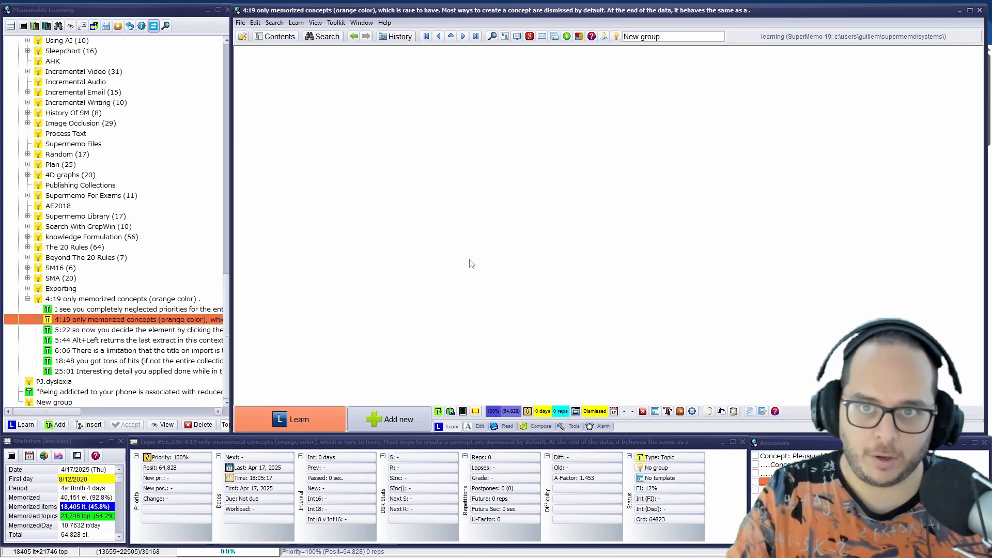
{"action": "key", "text": "ctrl+shift+h"}
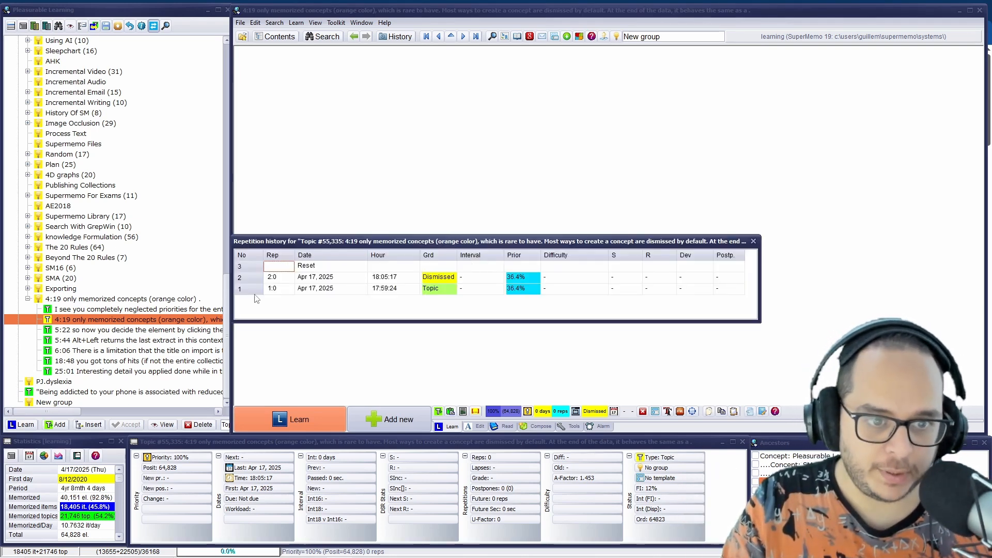
{"action": "left_click", "coordinate": [753, 241]}
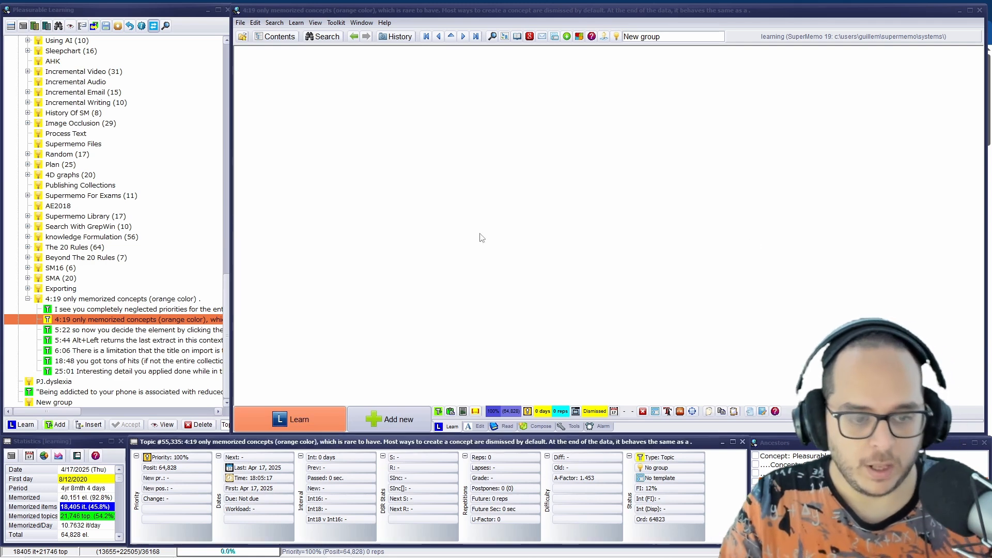
Delete the processed 4:19 and 5:22 notes from the parent concept and open the 5:44 note
{"action": "left_click", "coordinate": [121, 319]}
{"action": "key", "text": "Delete"}
{"action": "key", "text": "Return"}
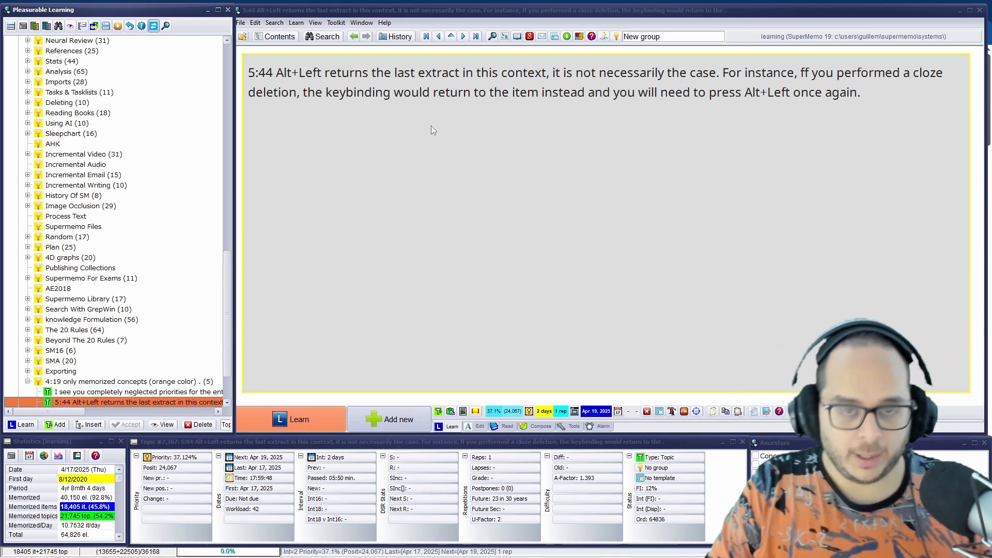
Navigate from the 5:44 note back to the parent concept and forward again, and view the browser of visited elements
{"action": "key", "text": "alt+Left"}
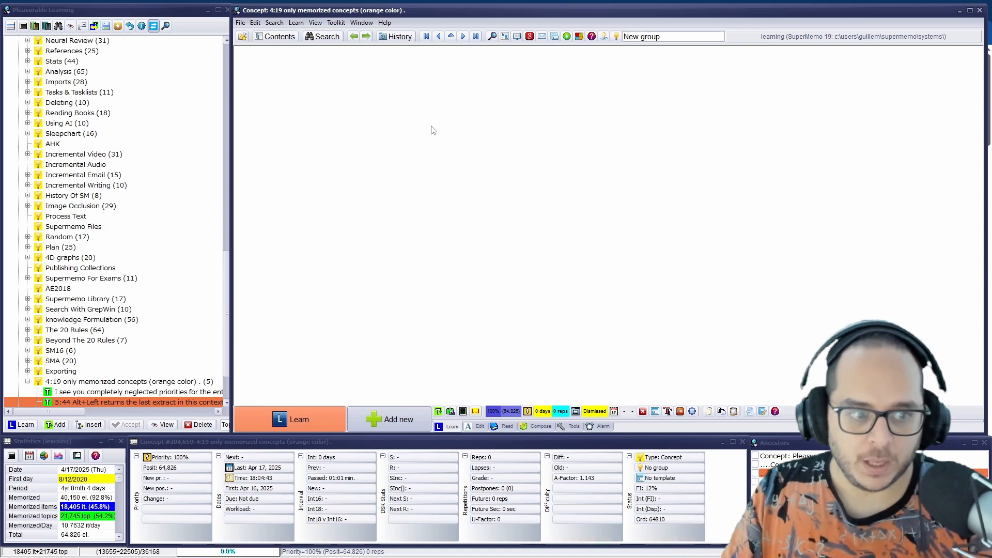
{"action": "key", "text": "alt+Right"}
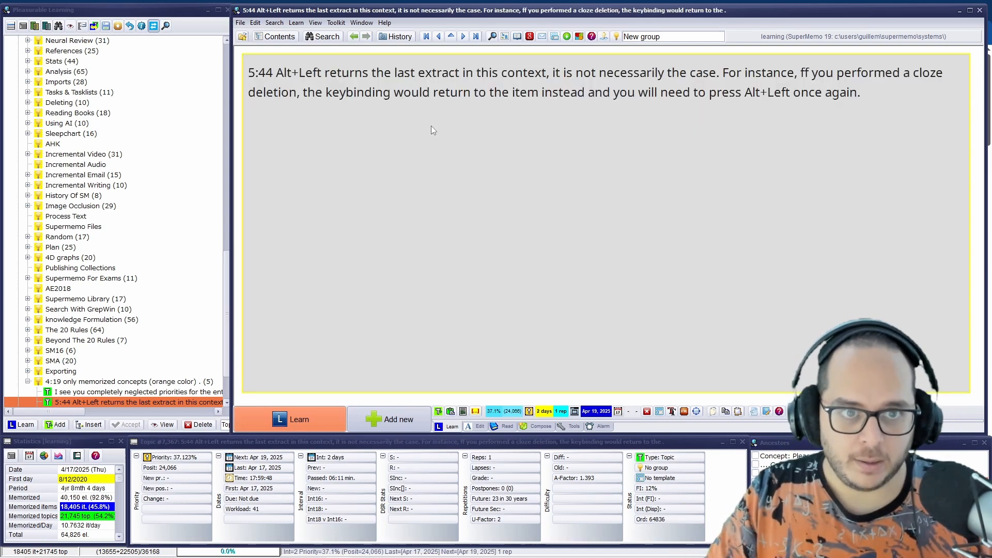
{"action": "left_click", "coordinate": [592, 265]}
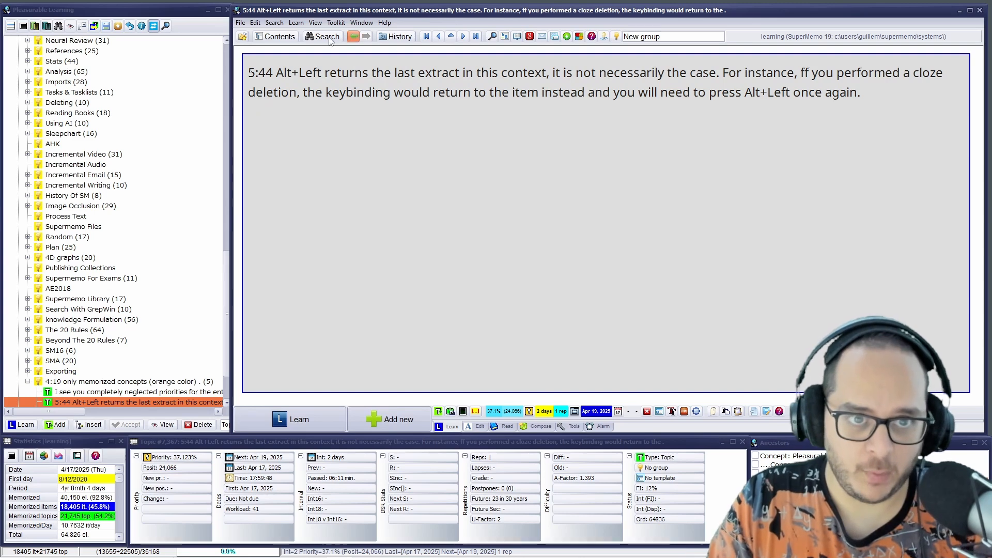
{"action": "left_click", "coordinate": [314, 24]}
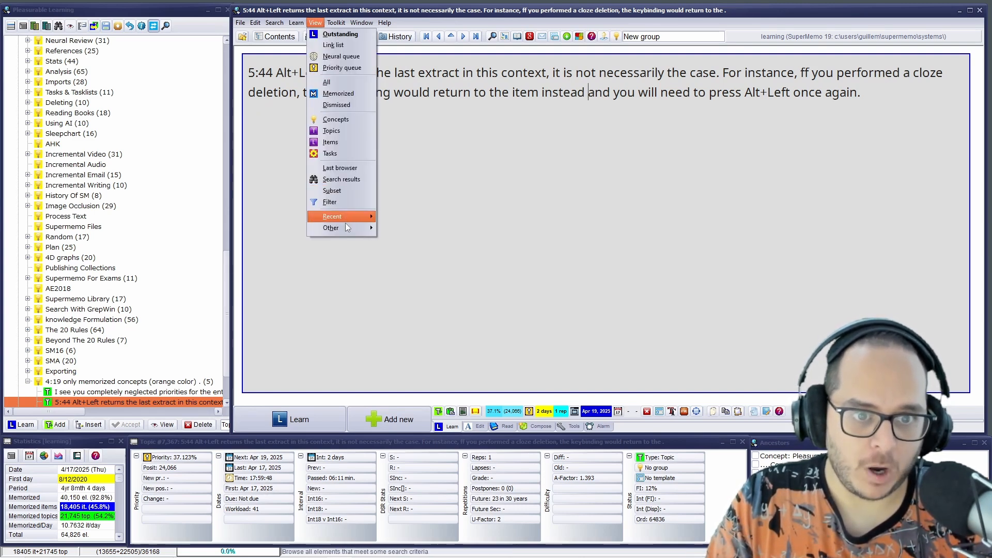
{"action": "mouse_move", "coordinate": [346, 227]}
{"action": "left_click", "coordinate": [398, 285]}
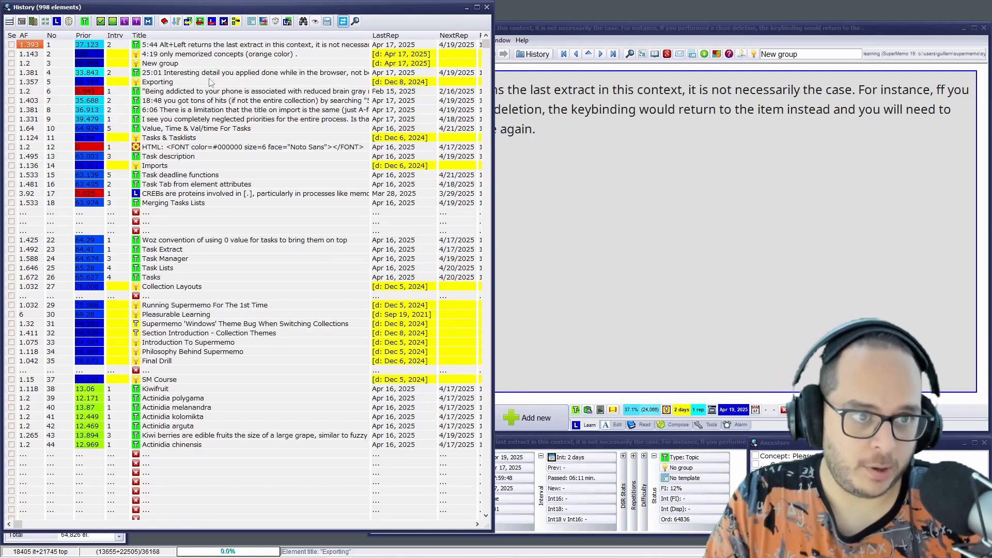
{"action": "left_click", "coordinate": [487, 7]}
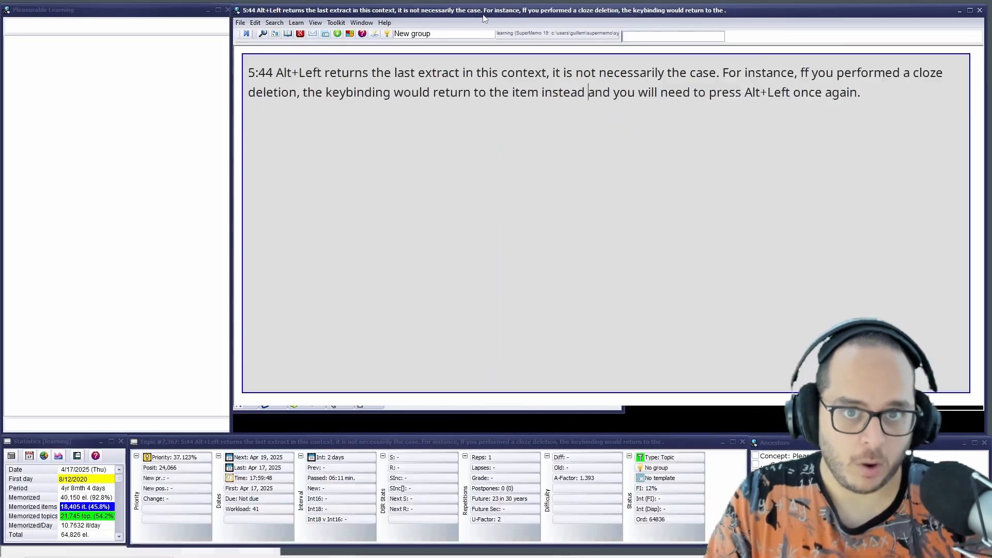
Step back through the visited elements as far as the Exporting concept, and step forward to the 5:44 note
{"action": "key", "text": "alt+Left"}
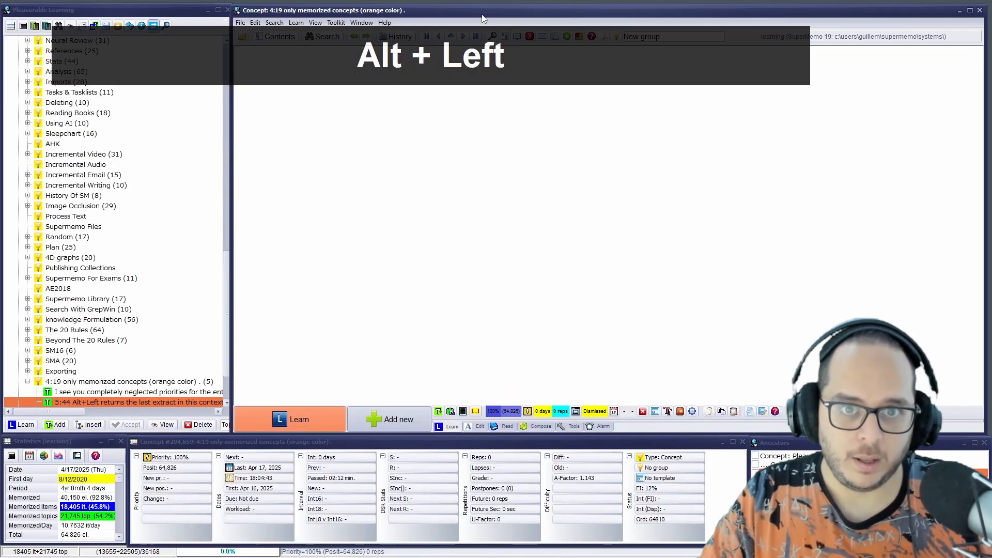
{"action": "key", "text": "alt+Left"}
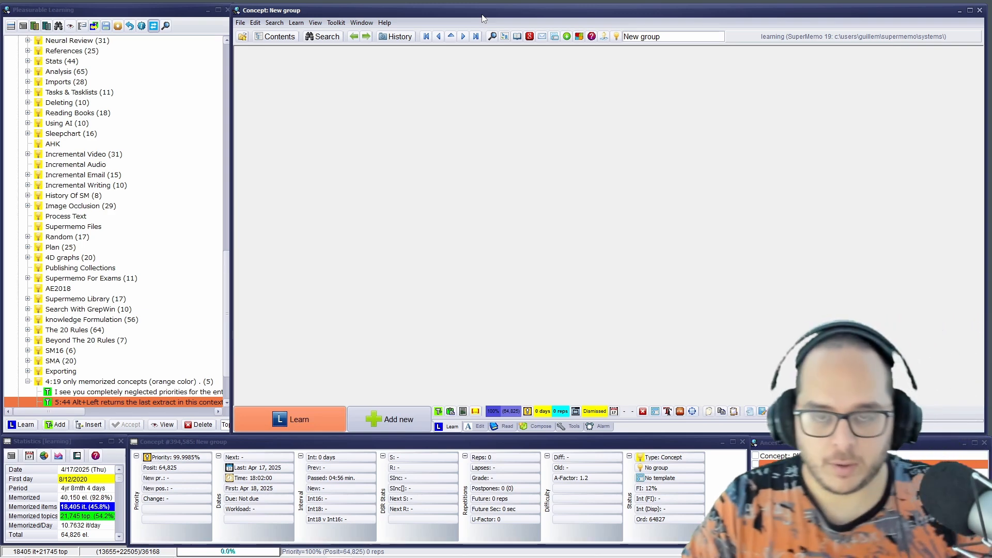
{"action": "key", "text": "alt+Left"}
{"action": "key", "text": "alt"}
{"action": "key", "text": "alt"}
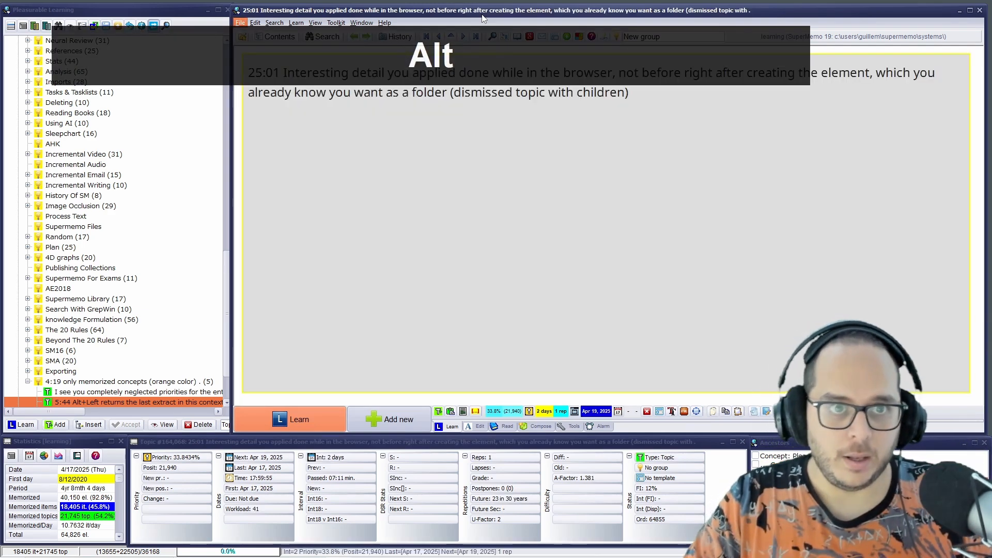
{"action": "key", "text": "alt+Left"}
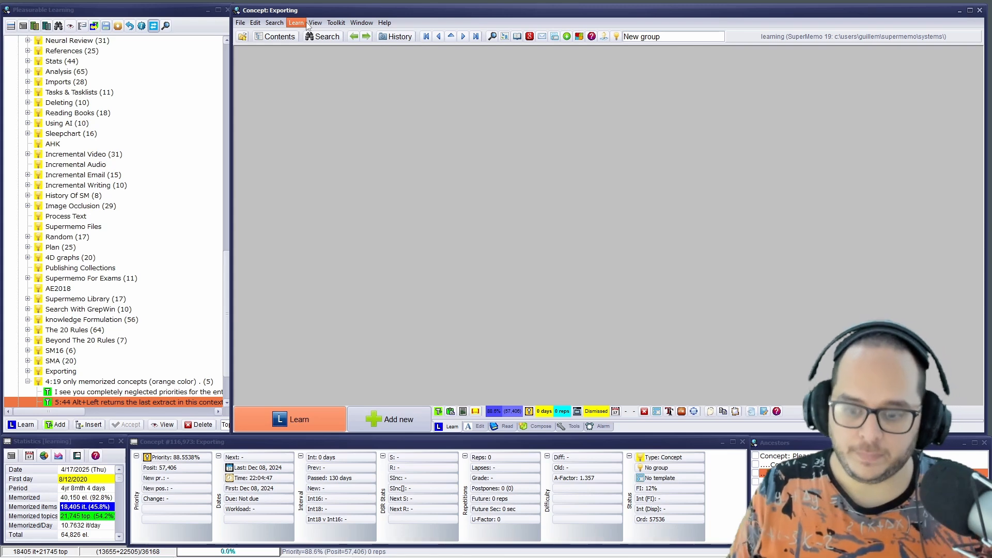
{"action": "key", "text": "alt+Right"}
{"action": "key", "text": "alt+Right"}
{"action": "key", "text": "alt+Right"}
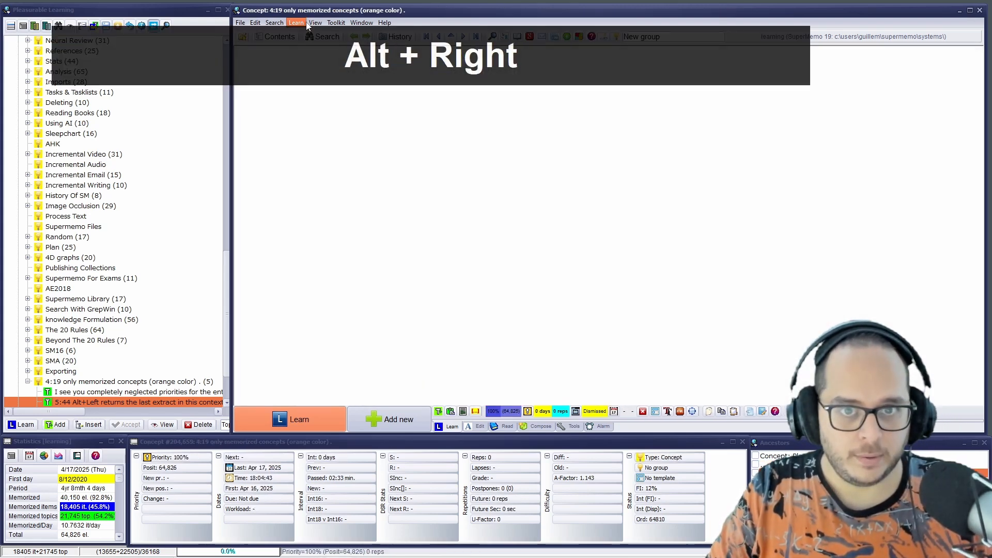
{"action": "key", "text": "alt+Right"}
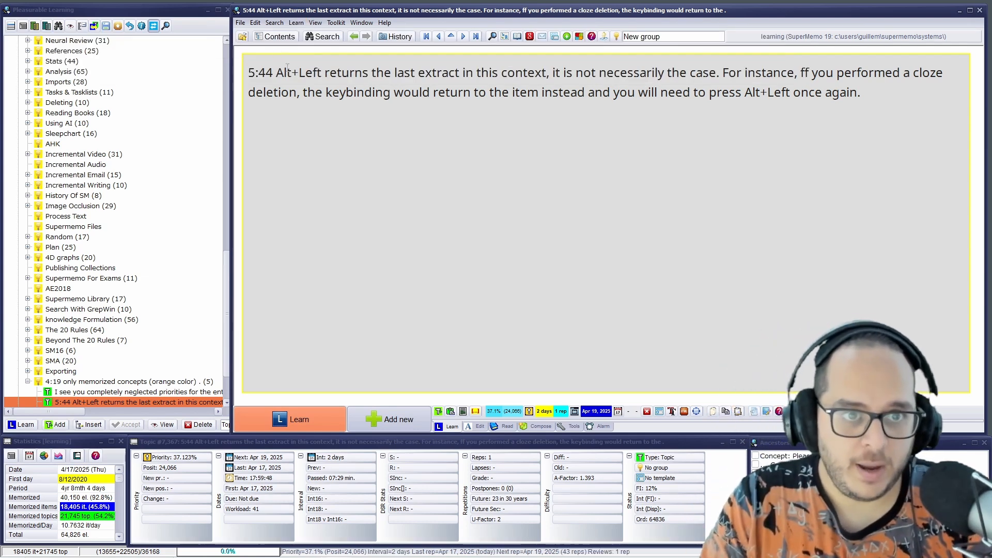
Create a cloze deletion on "5:44" in the note, visit the new item, and return to the note
{"action": "left_click_drag", "start_coordinate": [273, 68], "coordinate": [228, 66]}
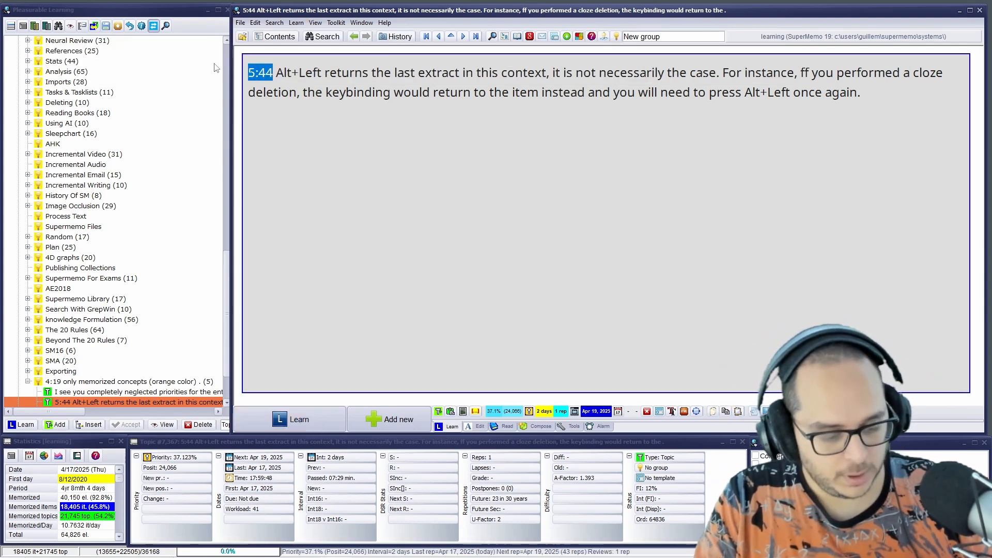
{"action": "key", "text": "alt+z"}
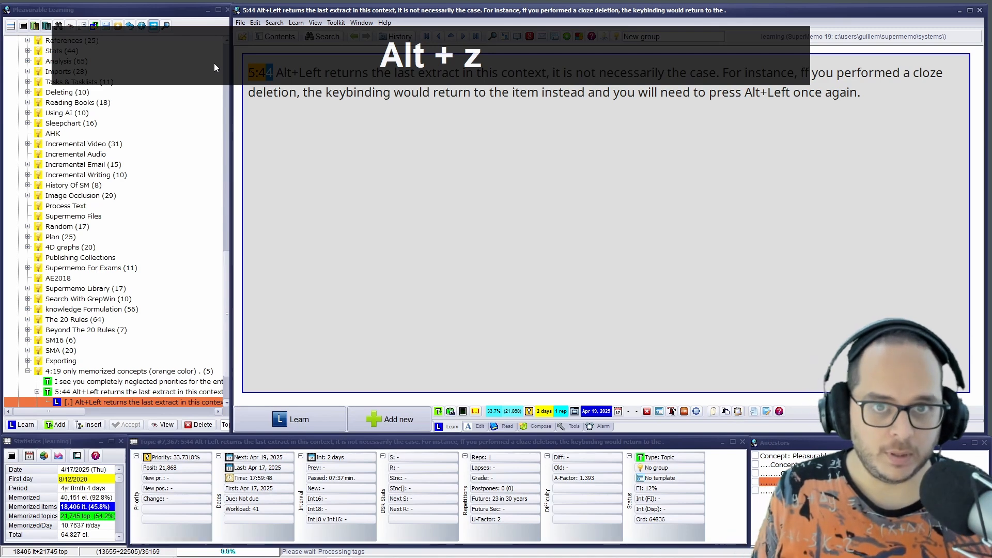
{"action": "key", "text": "alt+Left"}
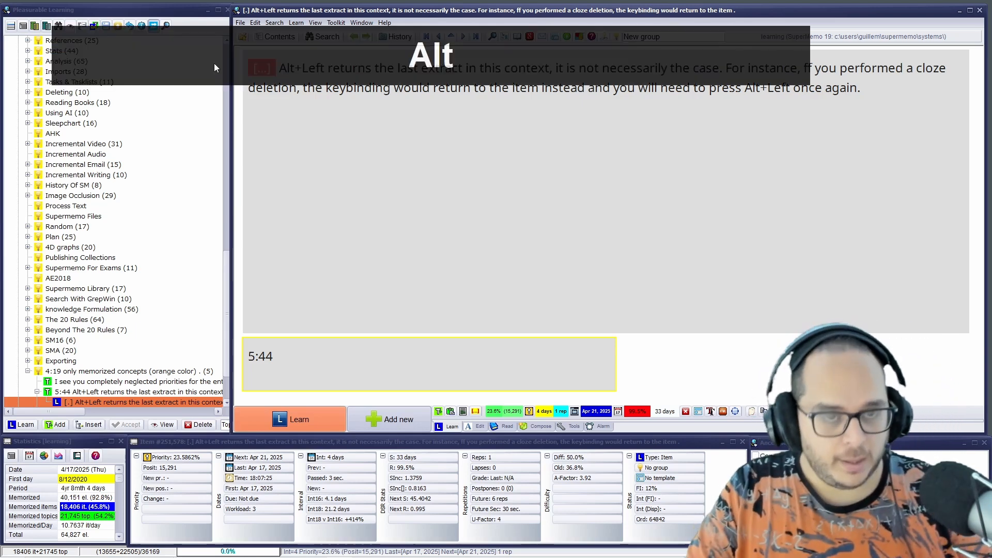
{"action": "key", "text": "alt+Right"}
Extract "the keybinding would return to the item instead…" from the 5:44 note, and step back via the extract to the parent concept
{"action": "left_click", "coordinate": [412, 110]}
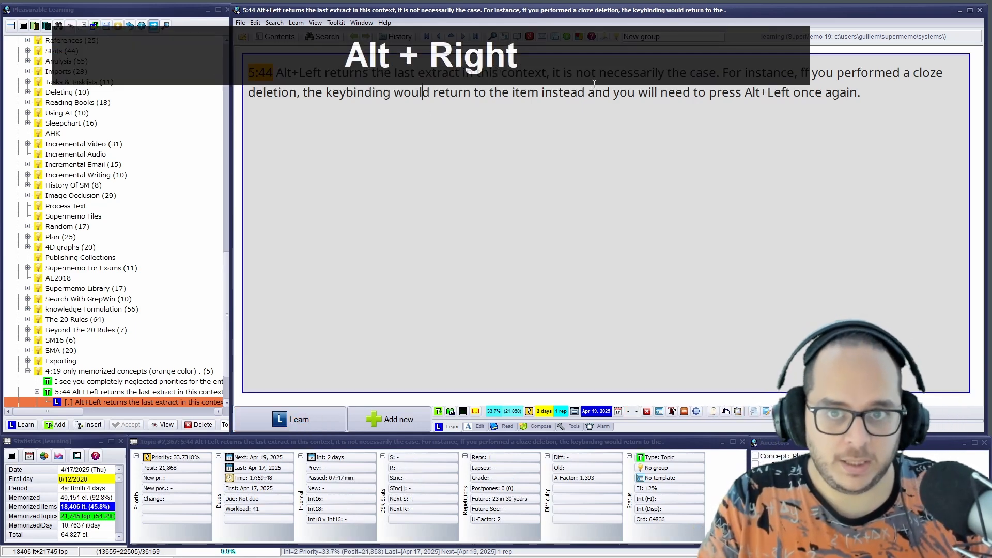
{"action": "left_click_drag", "start_coordinate": [862, 93], "coordinate": [301, 112]}
{"action": "key", "text": "alt+x"}
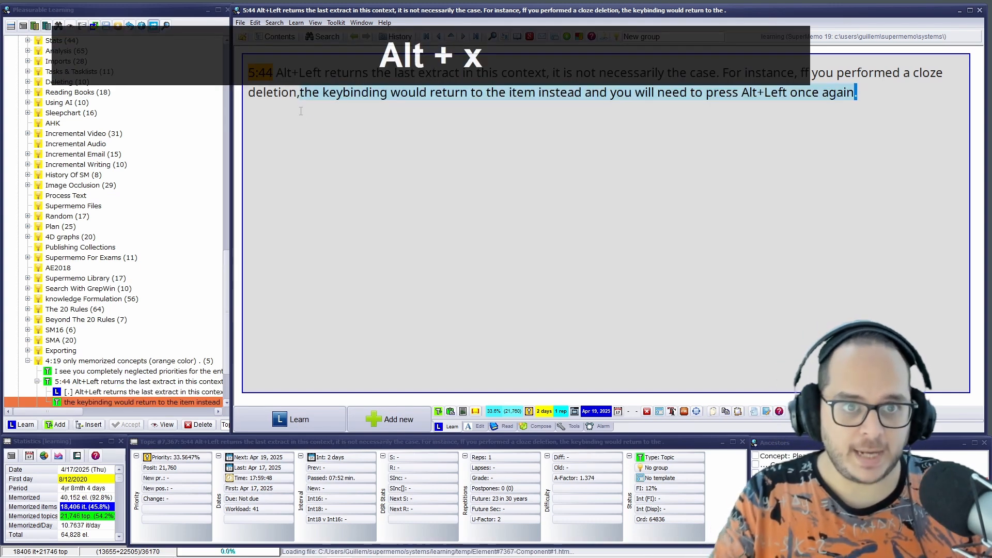
{"action": "key", "text": "alt+Left"}
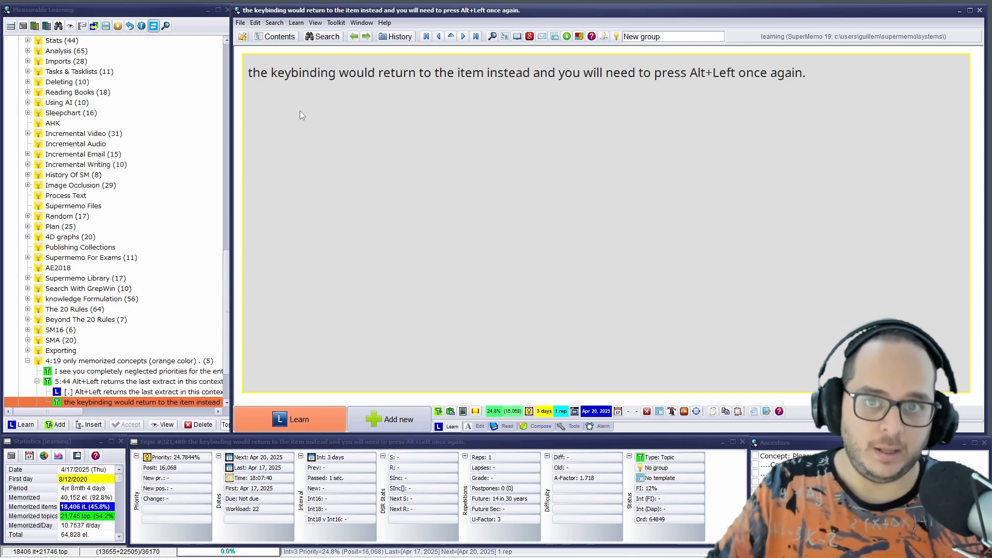
{"action": "key", "text": "alt+Left"}
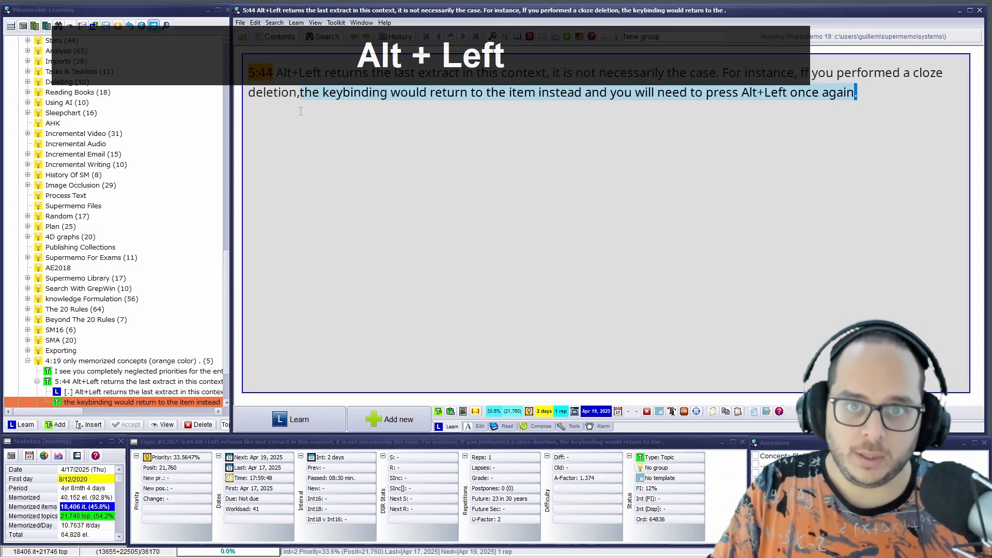
{"action": "key", "text": "alt+Left"}
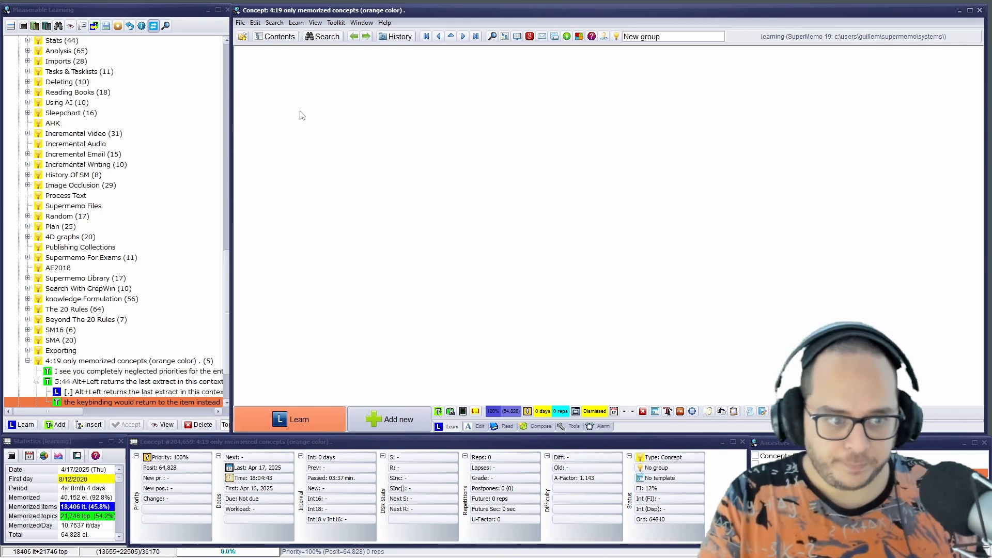
Delete the processed note on neglected priorities and the 5:44 note with its children, and open the 6:06 note
{"action": "left_click", "coordinate": [124, 371]}
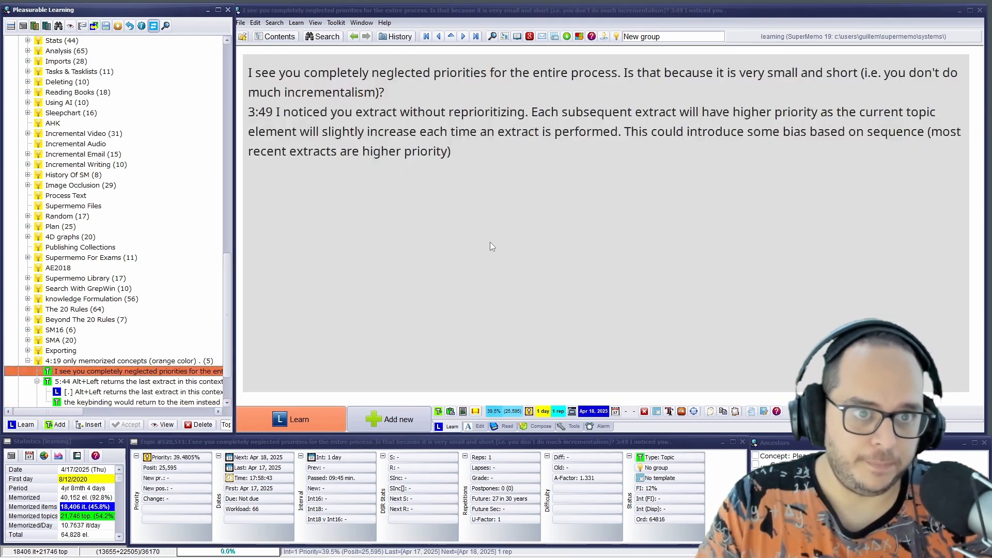
{"action": "left_click", "coordinate": [437, 167]}
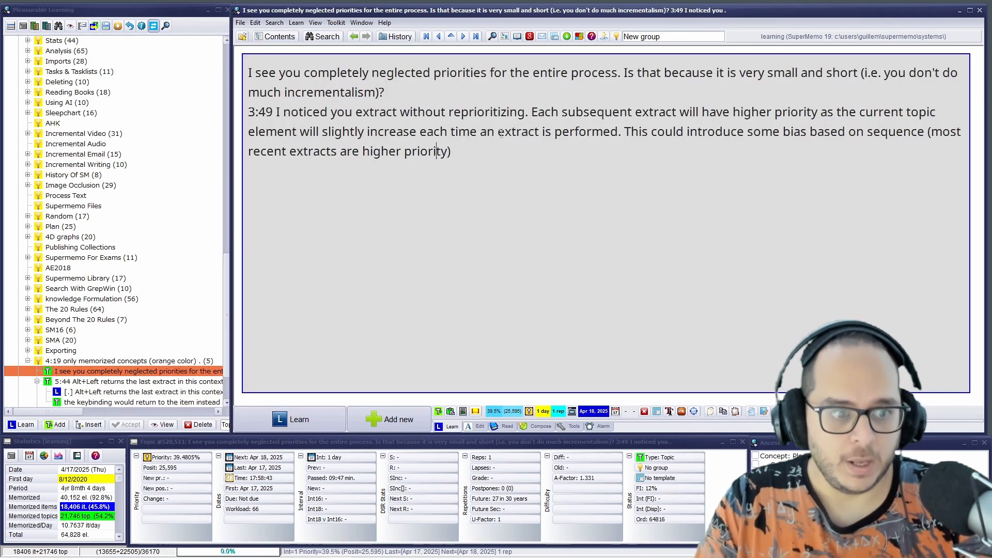
{"action": "key", "text": "ctrl+shift+Return"}
{"action": "key", "text": "Return"}
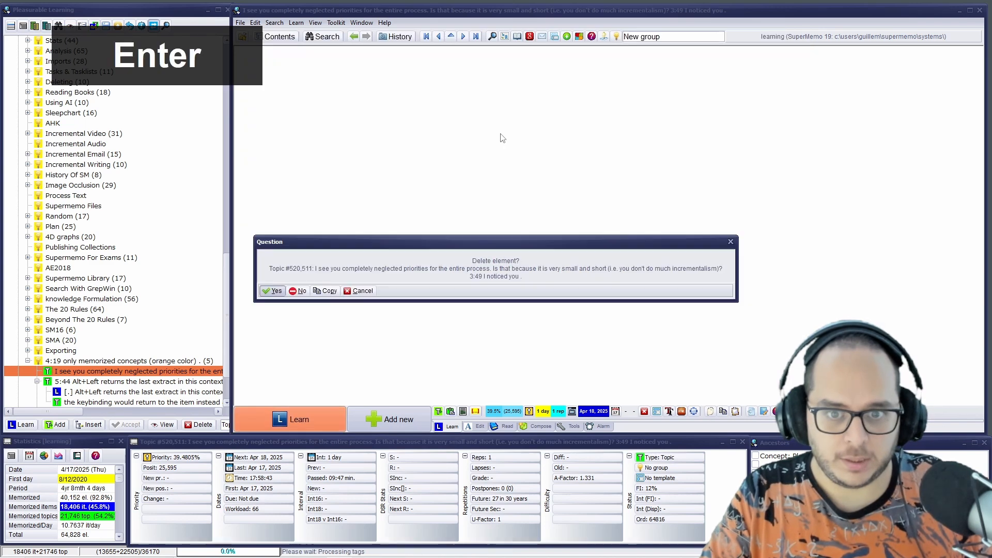
{"action": "key", "text": "Return"}
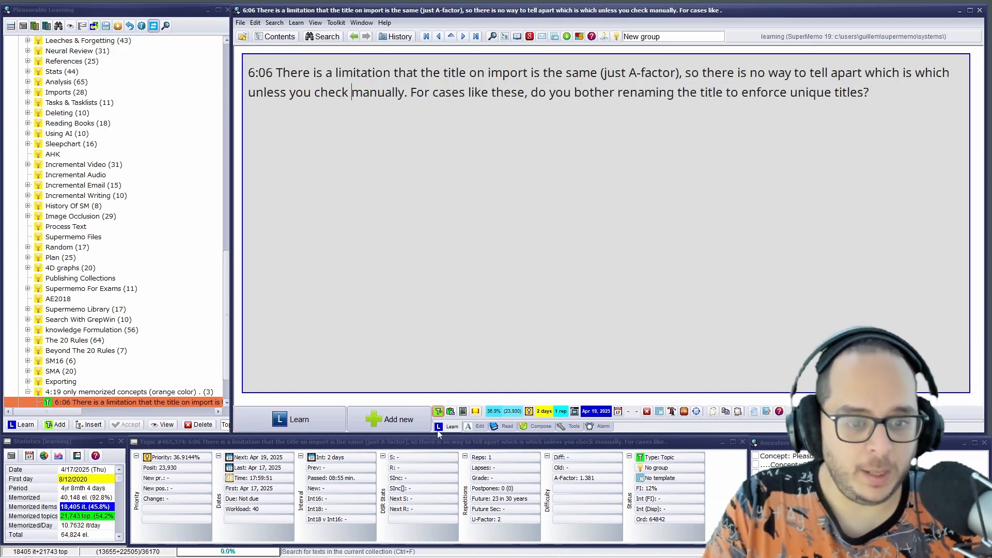
Consult the refactoring video in the browser, return to SuperMemo, and delete the processed 6:06 note as done
{"action": "left_click", "coordinate": [390, 547]}
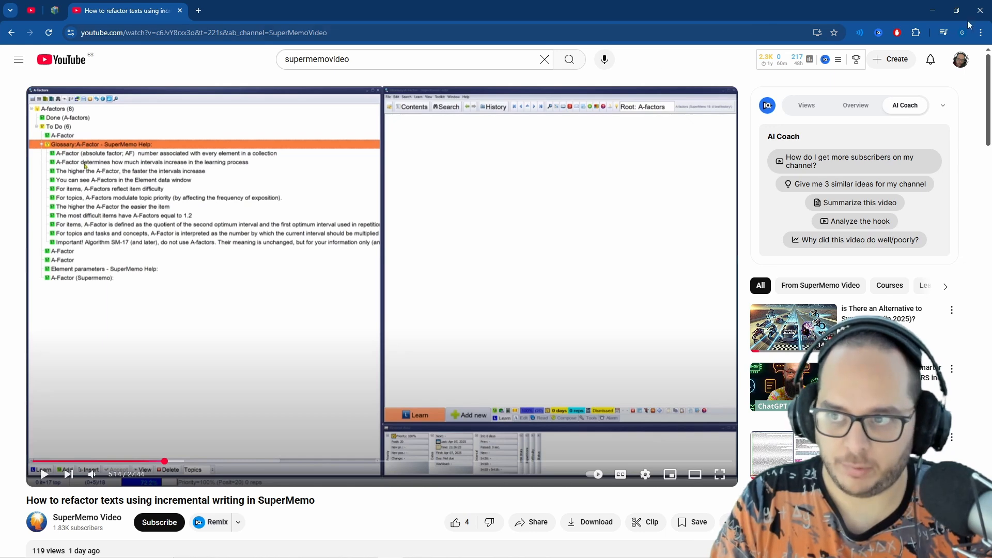
{"action": "left_click", "coordinate": [933, 10]}
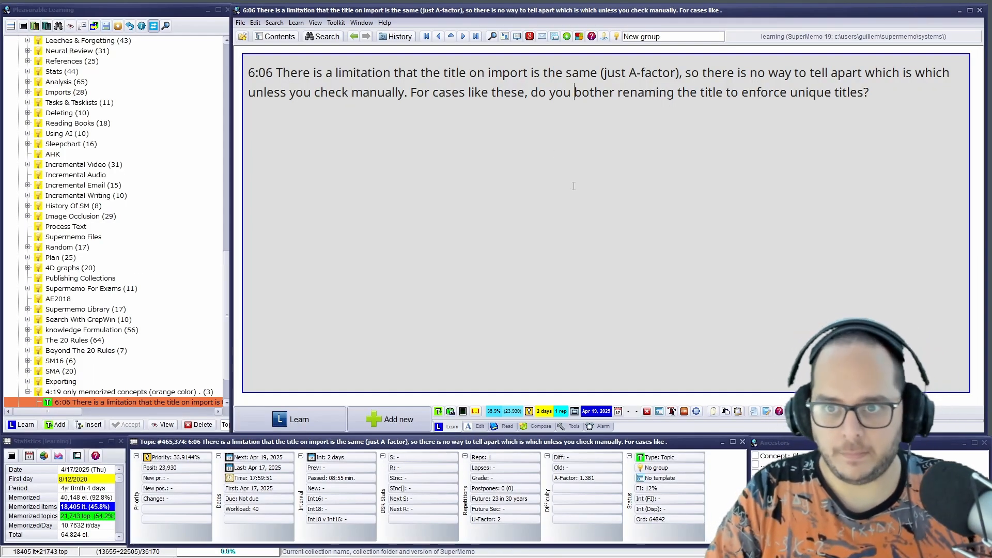
{"action": "key", "text": "ctrl+shift+Return"}
{"action": "key", "text": "Return"}
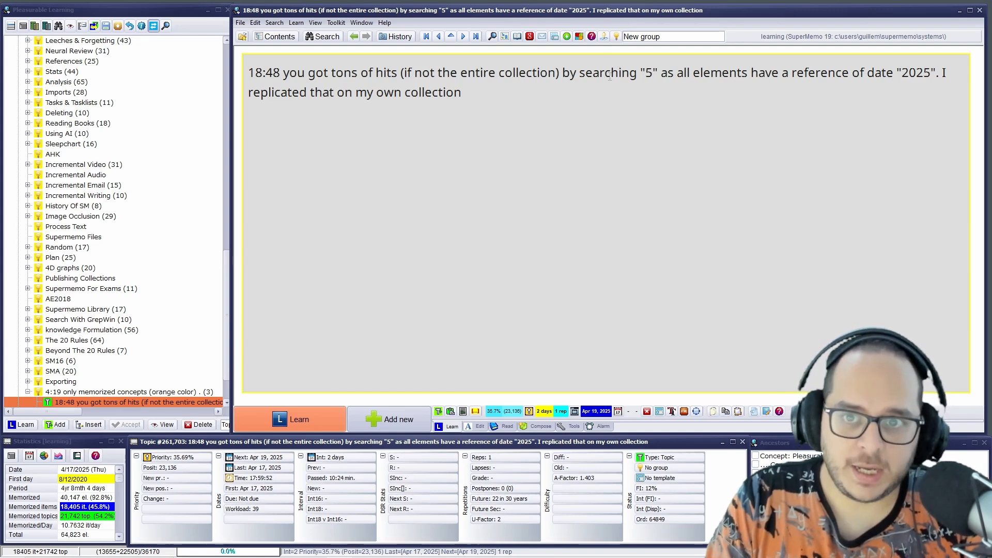
Search the collection for "5" and open the Mushroom article from the results
{"action": "left_click", "coordinate": [322, 36]}
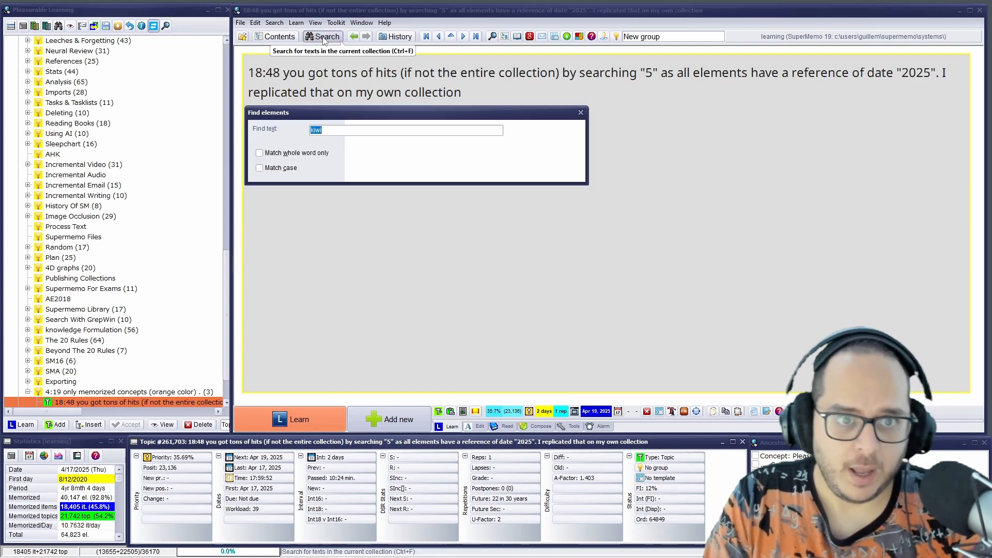
{"action": "type", "text": "5"}
{"action": "key", "text": "Return"}
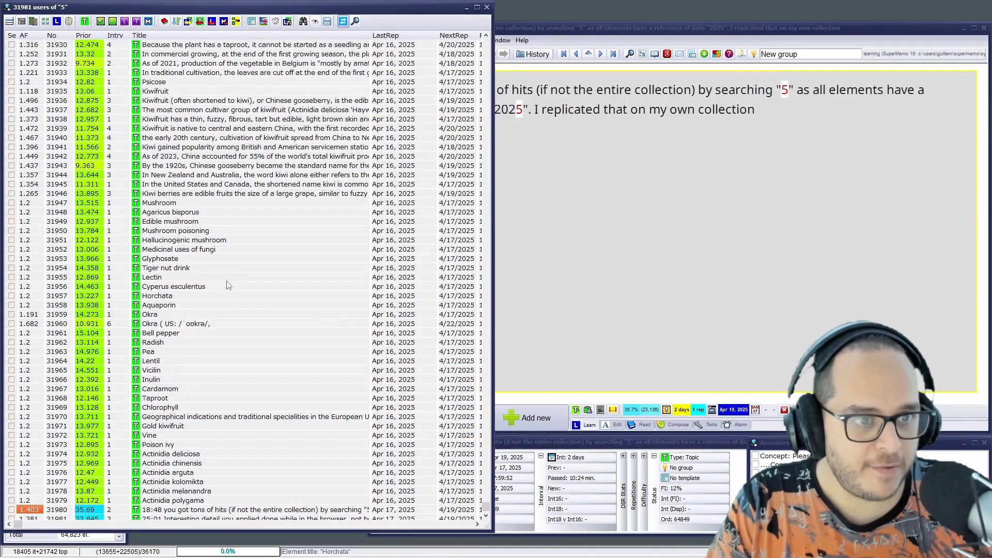
{"action": "left_click", "coordinate": [148, 203]}
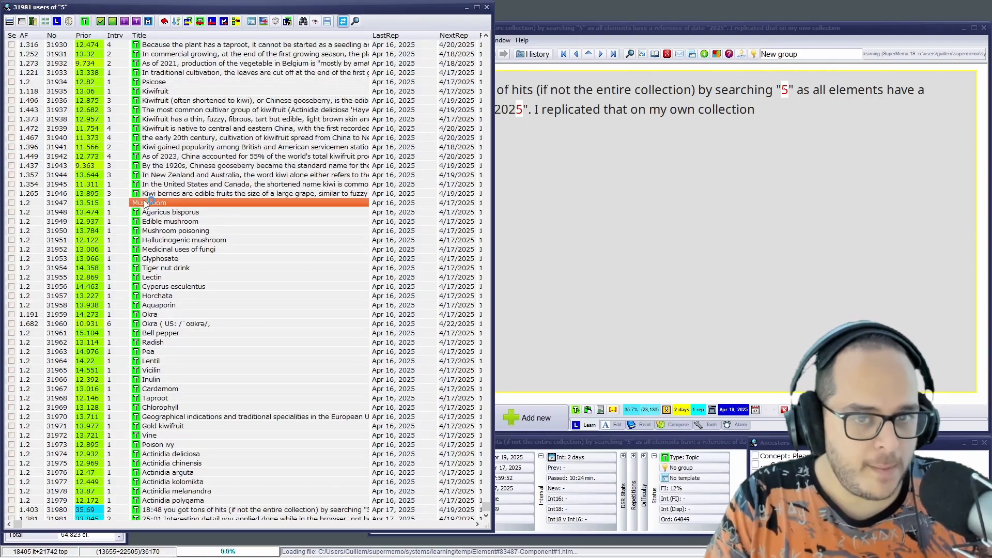
{"action": "left_click", "coordinate": [486, 7]}
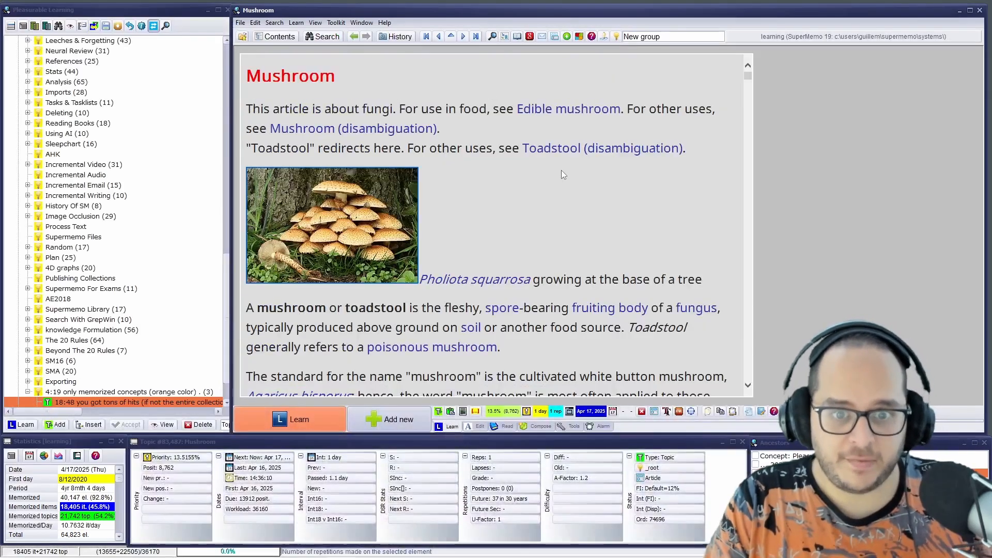
Find "5" inside the Mushroom article
{"action": "left_click", "coordinate": [274, 23]}
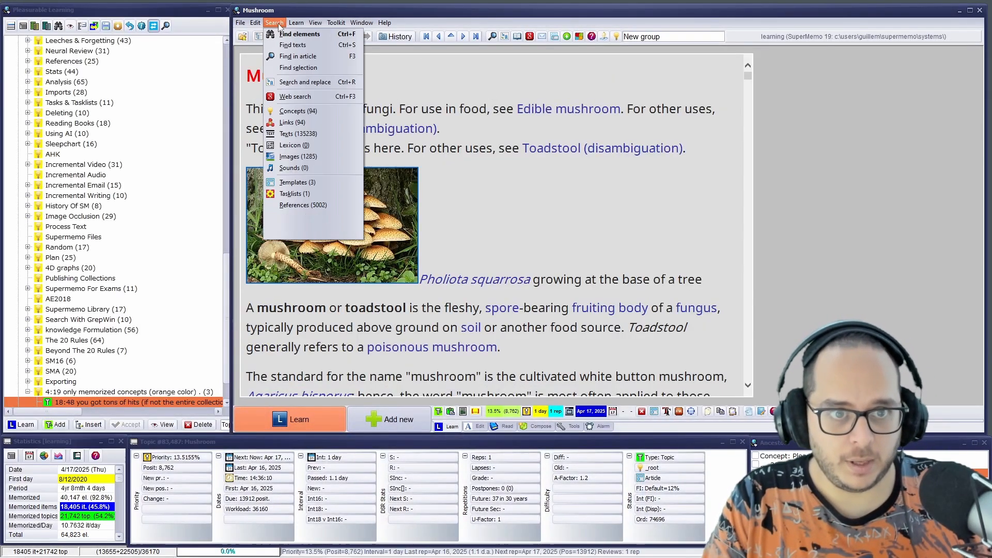
{"action": "left_click", "coordinate": [296, 56]}
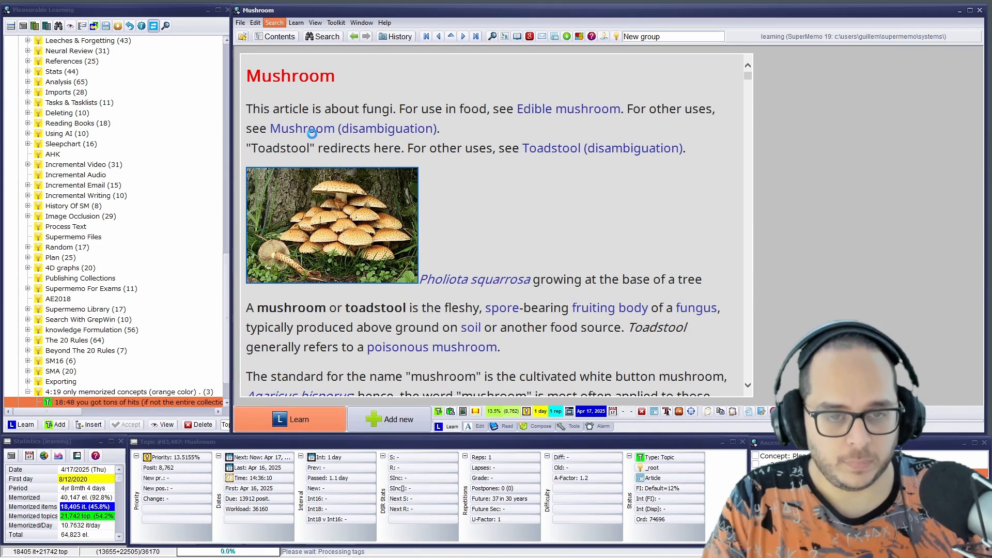
{"action": "left_click", "coordinate": [542, 132]}
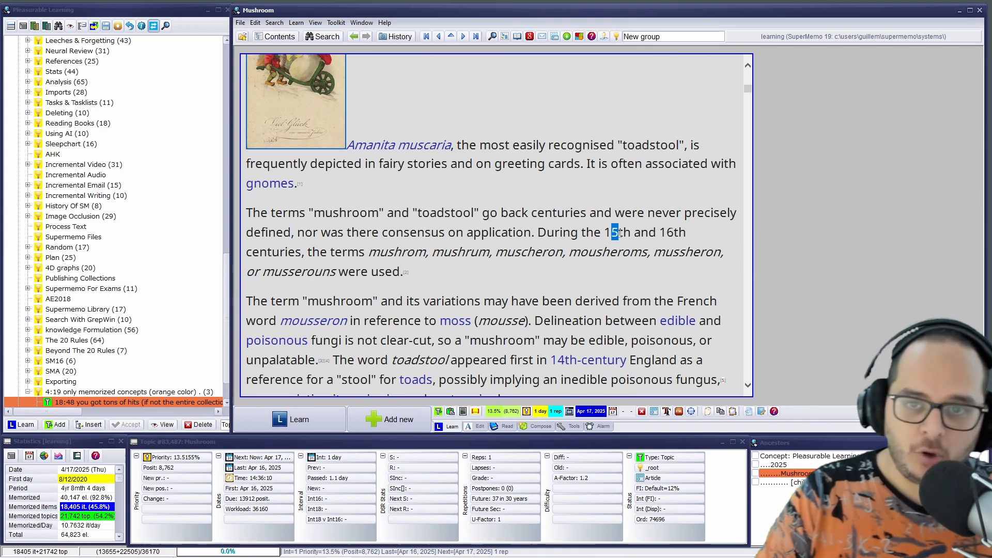
Reopen the last browser of search results, restrict it to items, and bring up the Astaxanthin item
{"action": "left_click", "coordinate": [314, 23]}
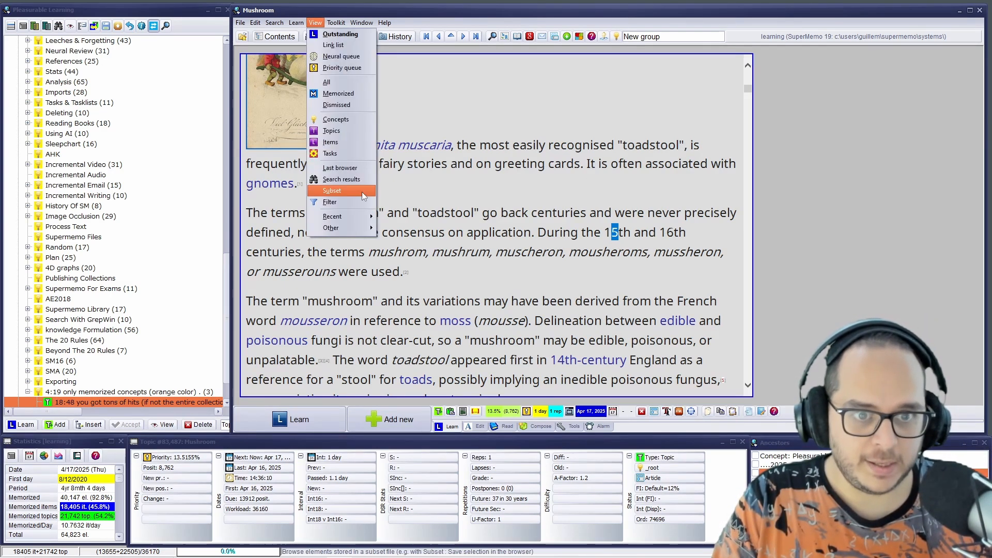
{"action": "left_click", "coordinate": [359, 166]}
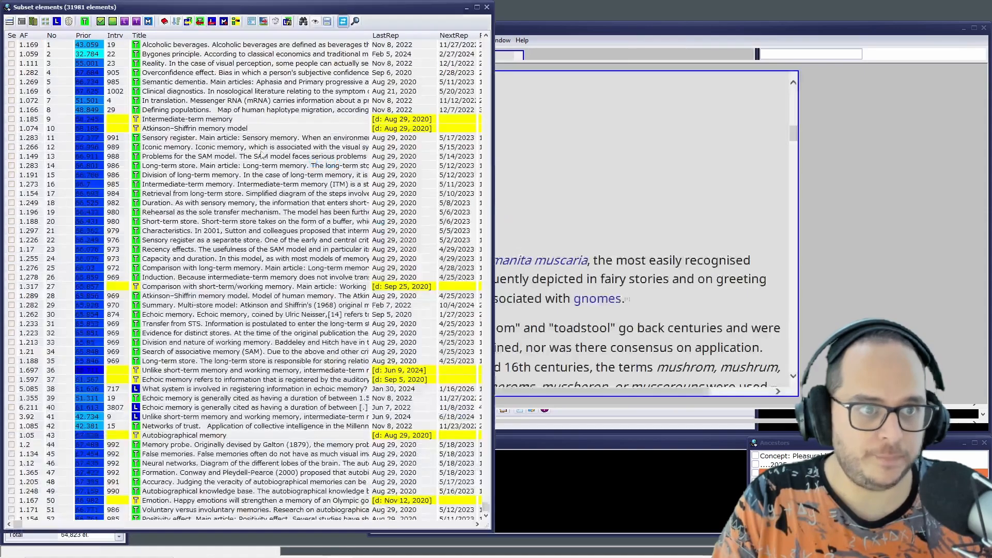
{"action": "left_click", "coordinate": [125, 23]}
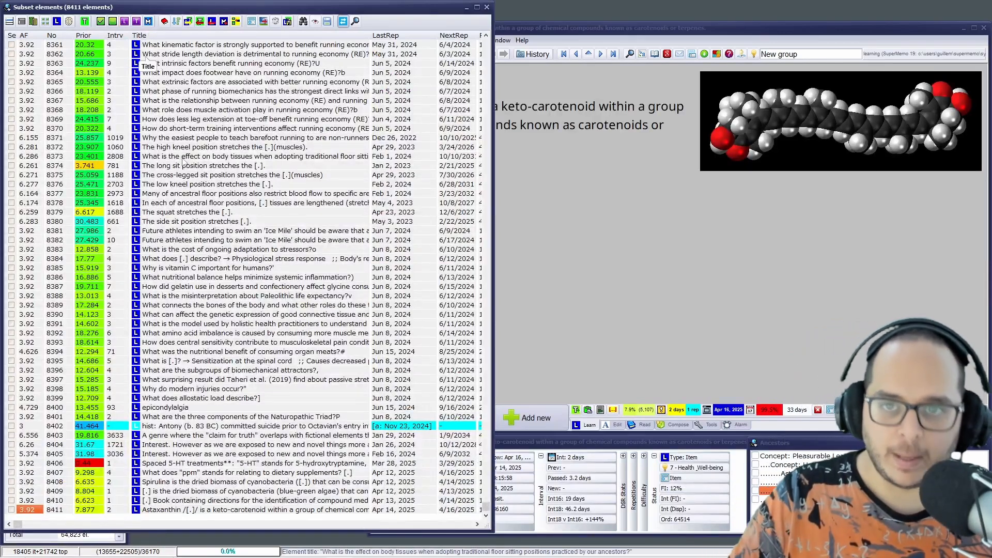
{"action": "left_click", "coordinate": [682, 33]}
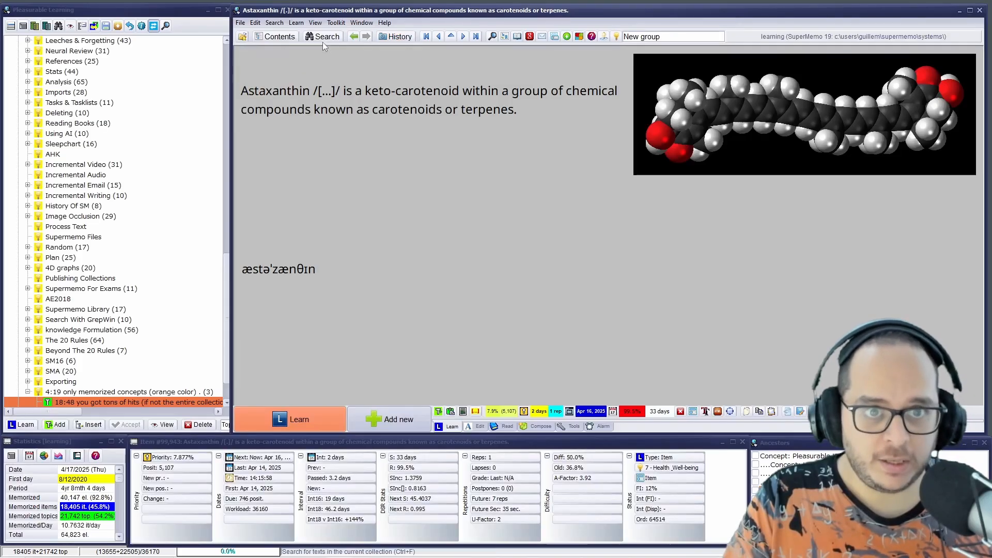
Search the whole collection for "2025"
{"action": "left_click", "coordinate": [123, 35]}
{"action": "type", "text": "2025"}
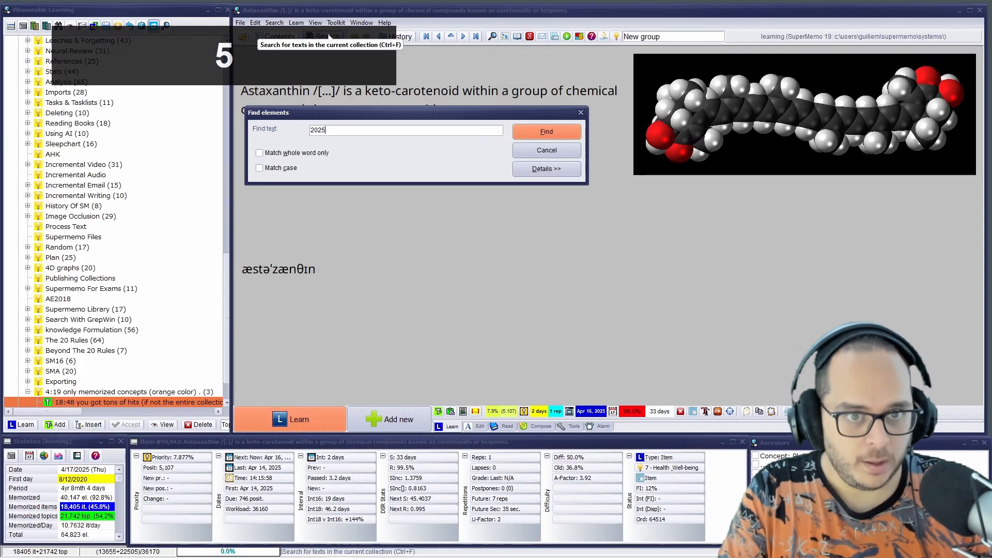
{"action": "key", "text": "Return"}
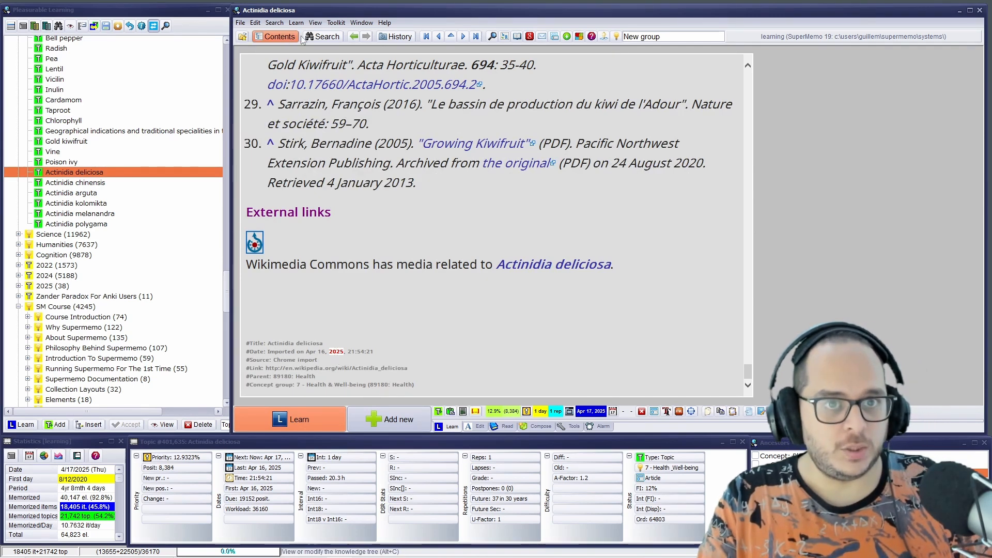
{"action": "left_click", "coordinate": [316, 38]}
{"action": "type", "text": "2"}
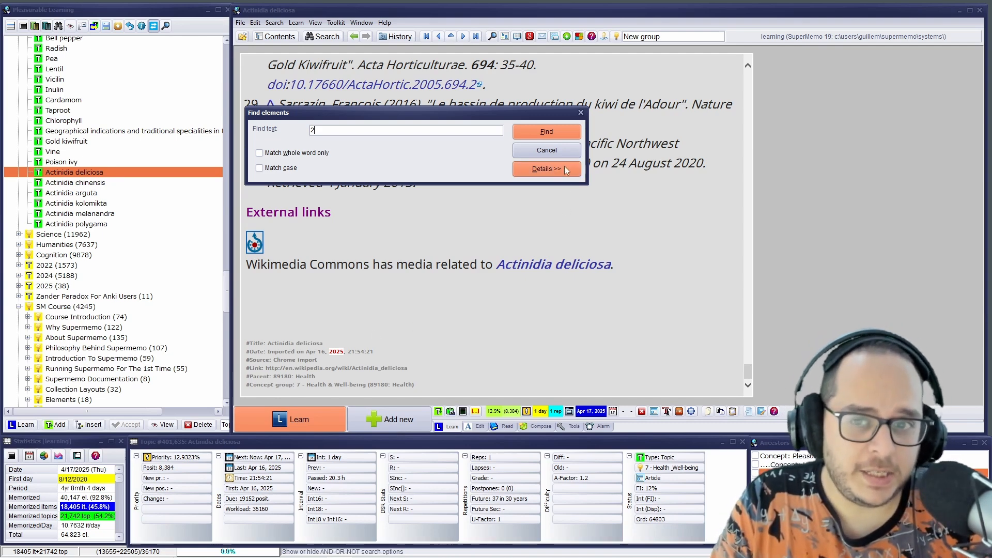
{"action": "left_click", "coordinate": [580, 112]}
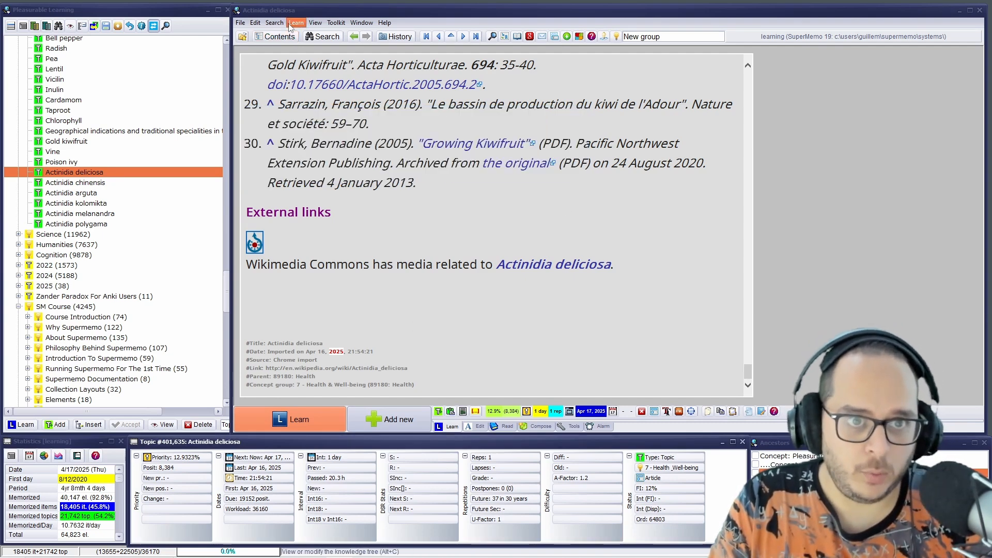
Reopen the "2025" results in the browser, search for "2025" within them, and show the 18:48 note
{"action": "left_click", "coordinate": [314, 34]}
{"action": "left_click", "coordinate": [315, 23]}
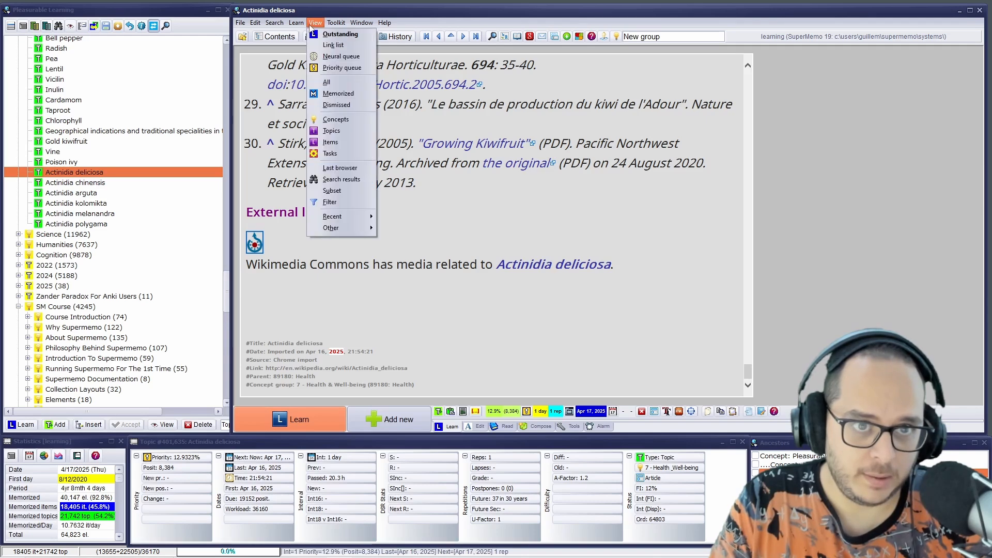
{"action": "left_click", "coordinate": [10, 21]}
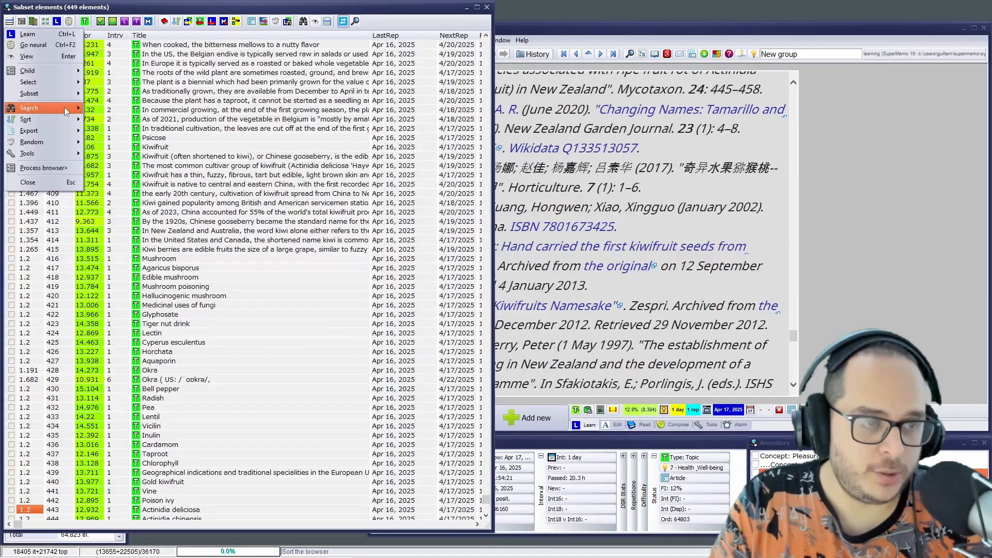
{"action": "mouse_move", "coordinate": [66, 111]}
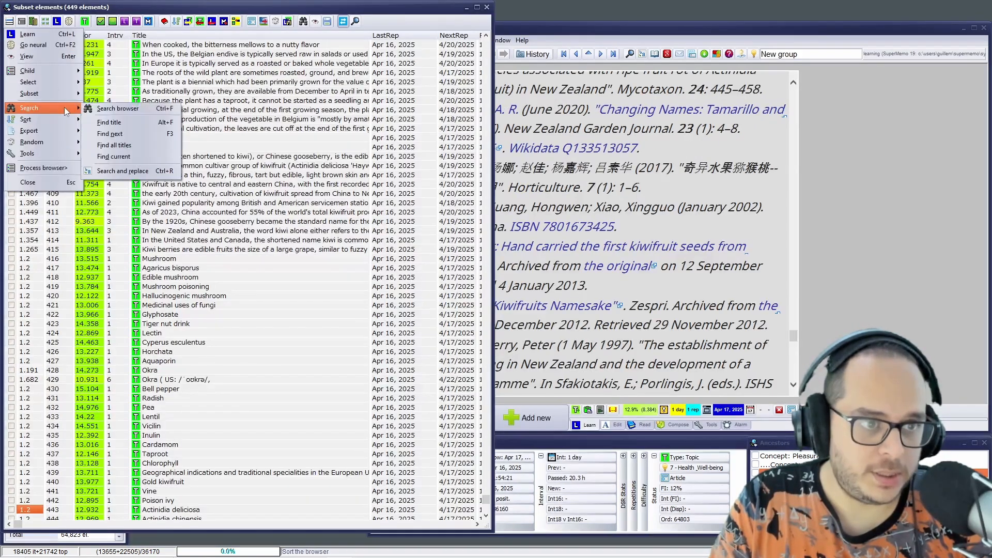
{"action": "left_click", "coordinate": [150, 122]}
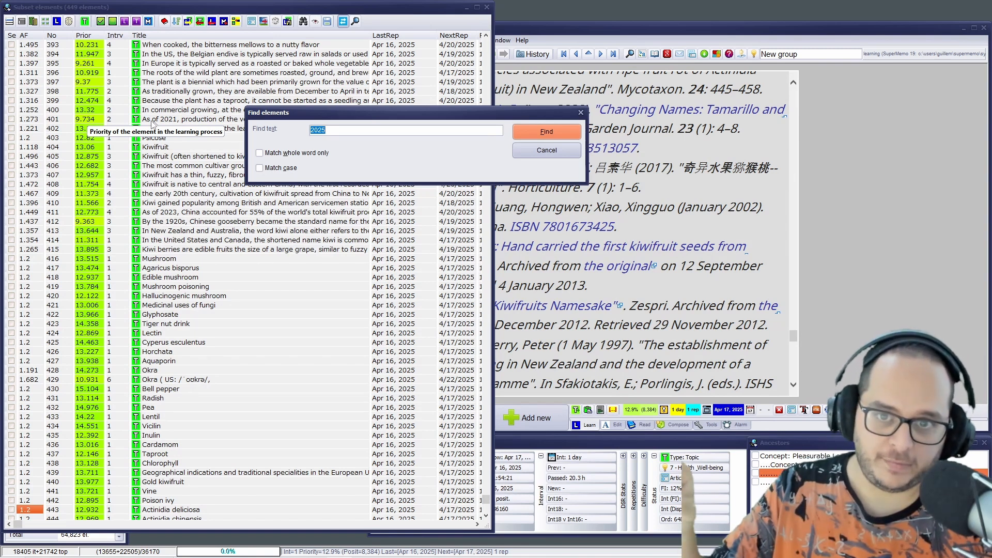
{"action": "key", "text": "Return"}
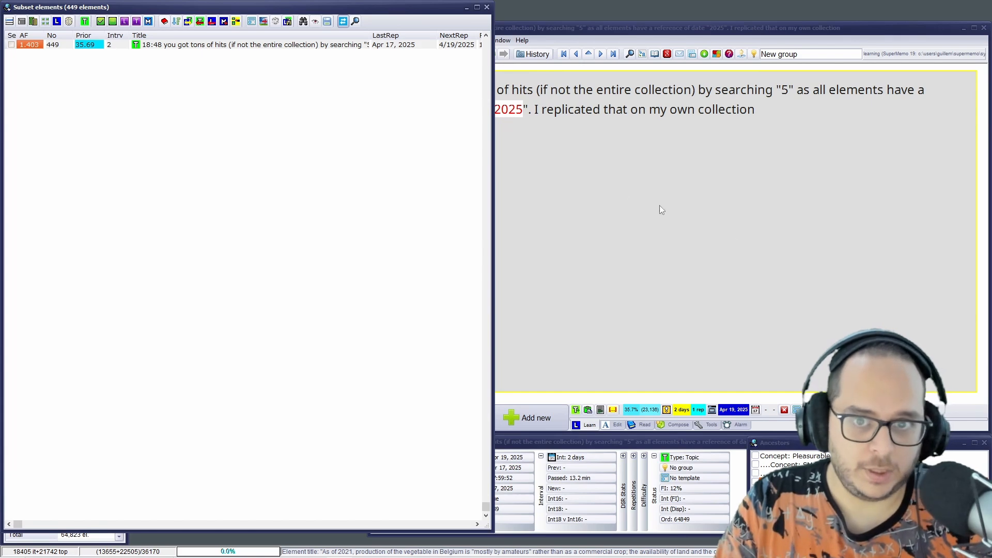
{"action": "left_click", "coordinate": [486, 6]}
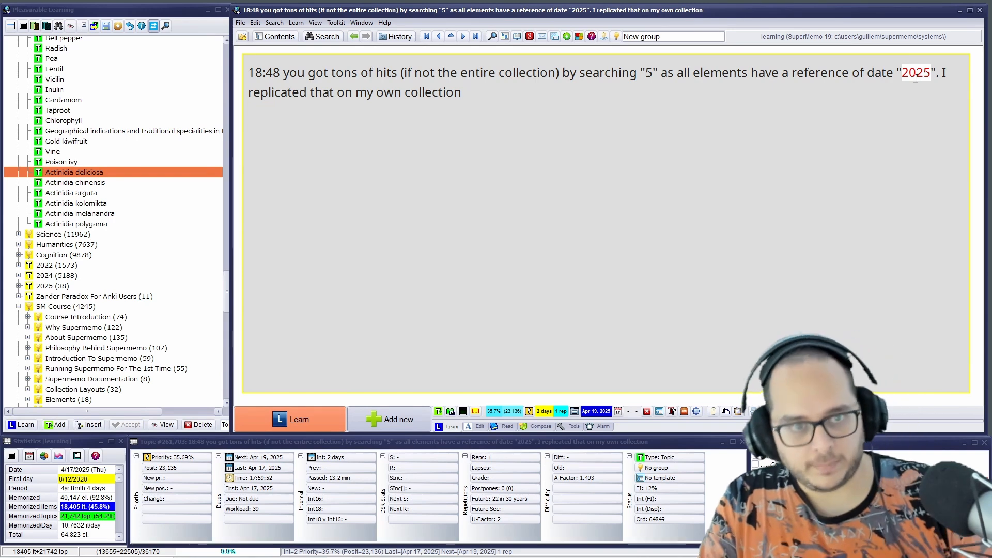
Locate the 18:48 note in the contents tree, and bring up the "To prevent [...] and priority bias" item
{"action": "key", "text": "alt+c"}
{"action": "scroll", "coordinate": [76, 333], "scroll_direction": "down", "scroll_amount": 2}
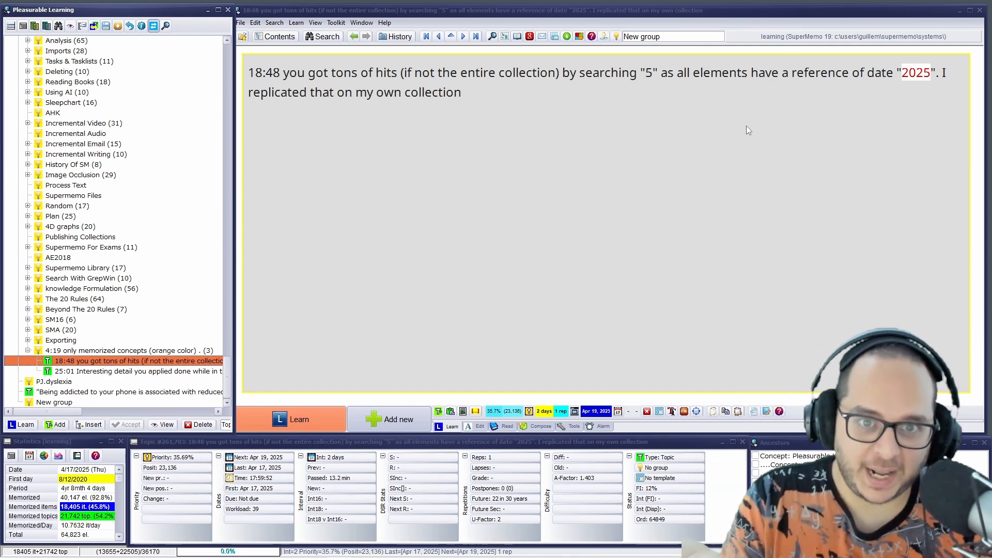
{"action": "left_click_drag", "start_coordinate": [483, 106], "coordinate": [243, 40]}
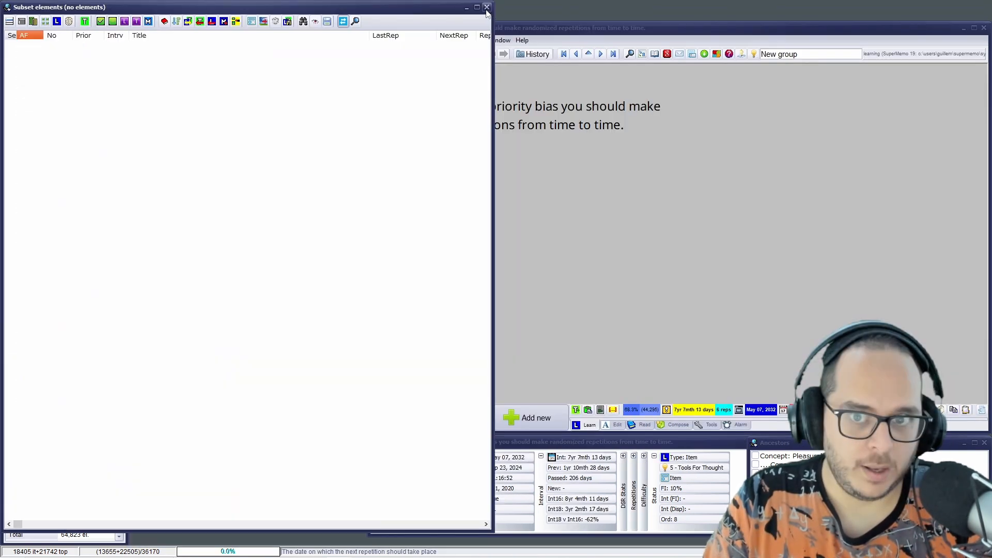
{"action": "left_click", "coordinate": [485, 8]}
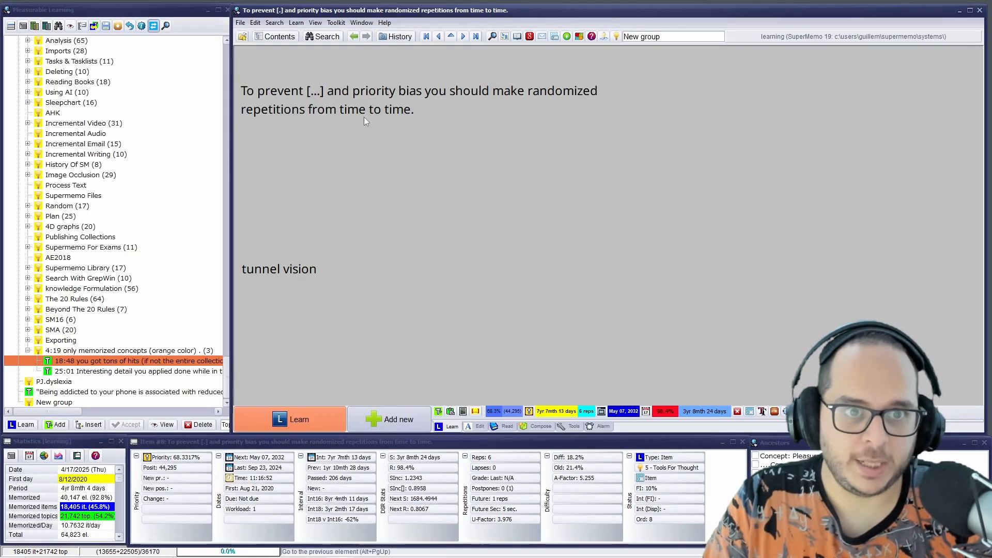
Append "(2020)" to the end of the item's question text and select the added year
{"action": "left_click", "coordinate": [360, 123]}
{"action": "type", "text": "("}
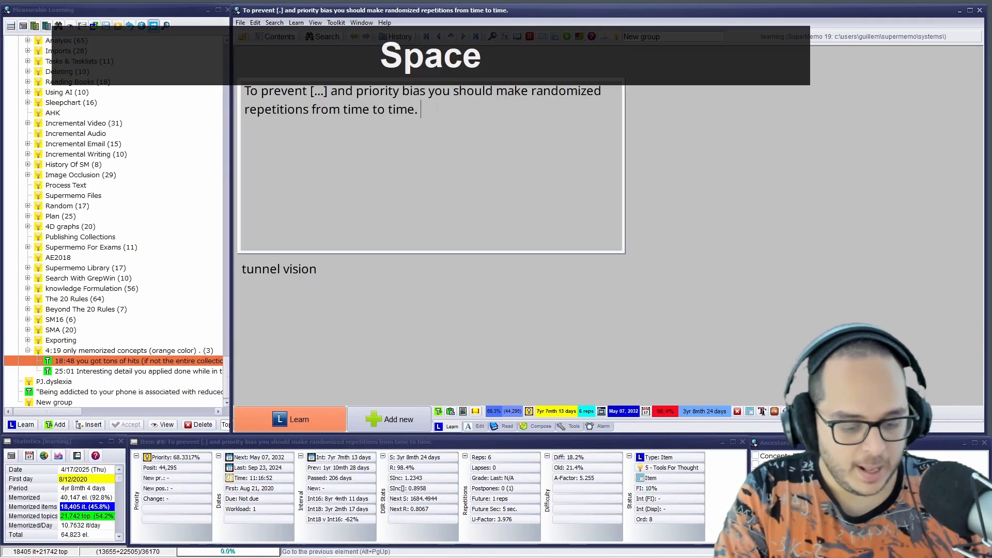
{"action": "type", "text": "200"}
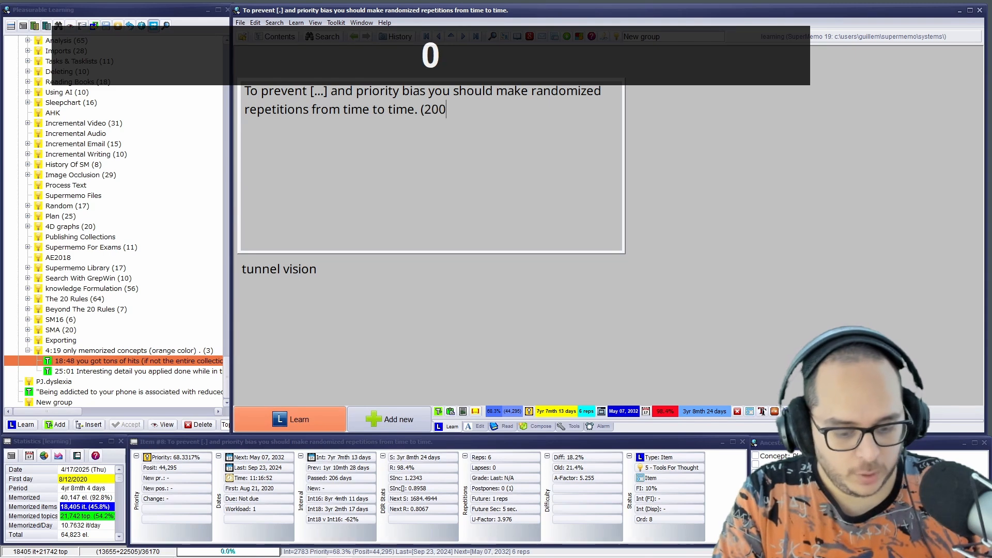
{"action": "key", "text": "BackSpace"}
{"action": "type", "text": "20)"}
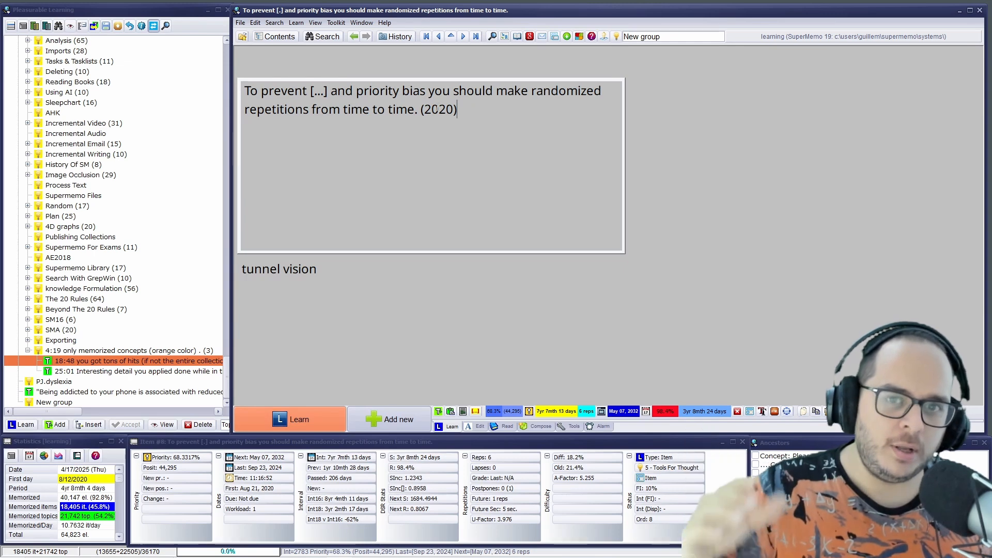
{"action": "key", "text": "ctrl+shift+Left"}
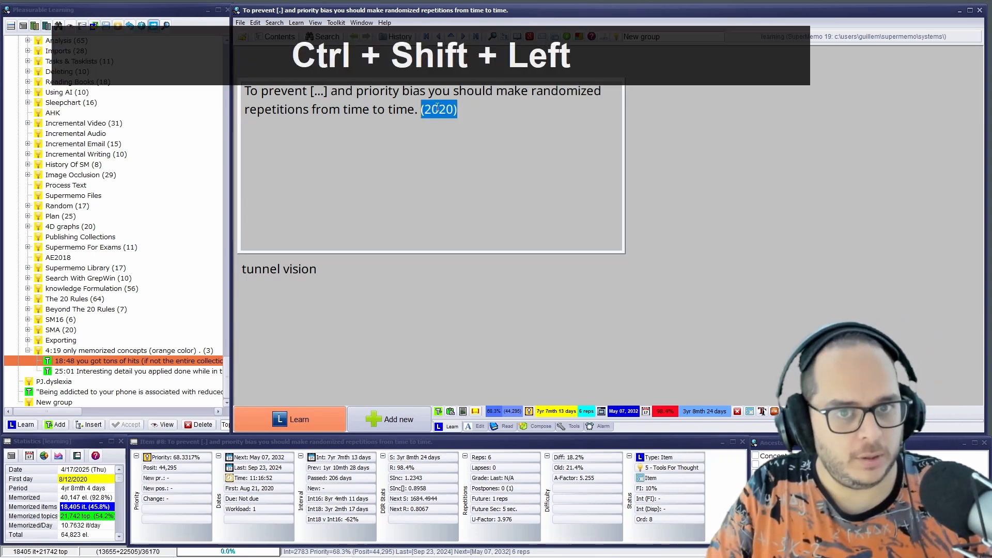
Open the 25:01 note from the contents tree and compare it with the 18:48 note
{"action": "left_click", "coordinate": [136, 372]}
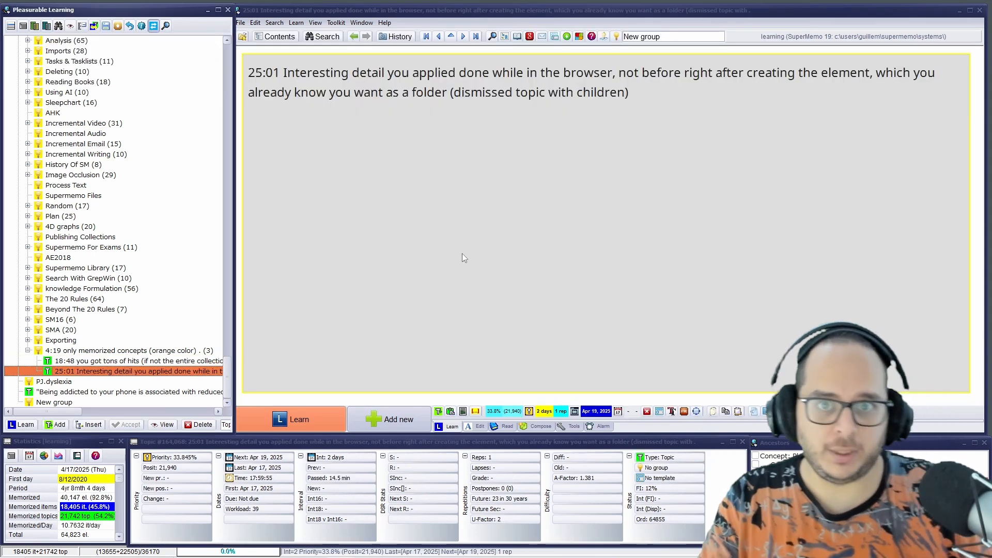
{"action": "left_click", "coordinate": [485, 93]}
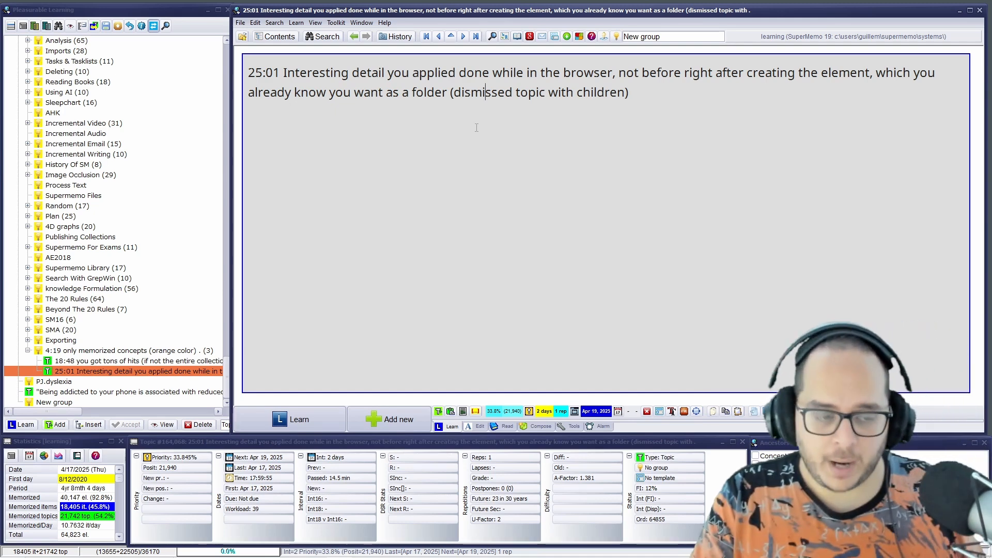
{"action": "left_click", "coordinate": [136, 363]}
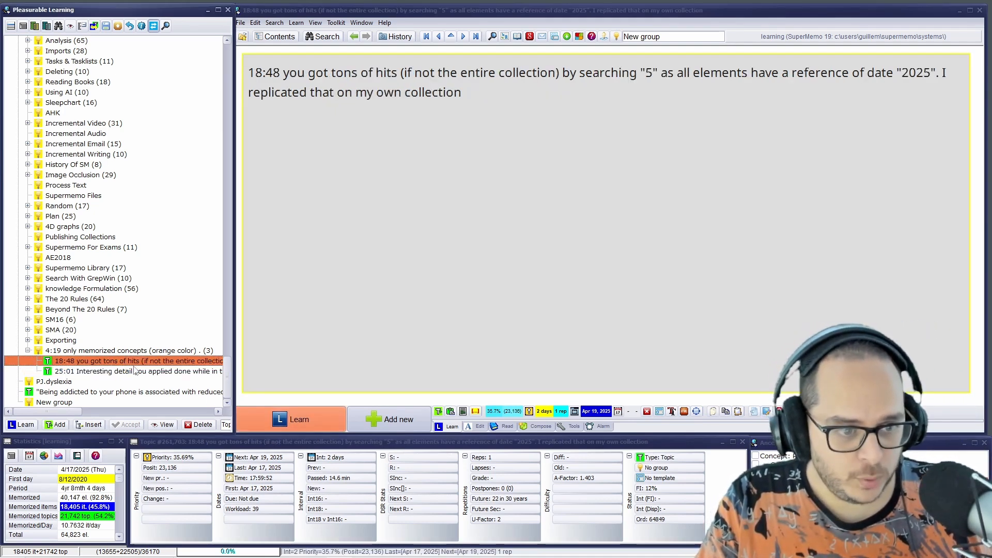
{"action": "left_click", "coordinate": [142, 371]}
{"action": "left_click", "coordinate": [139, 365]}
{"action": "left_click", "coordinate": [148, 372]}
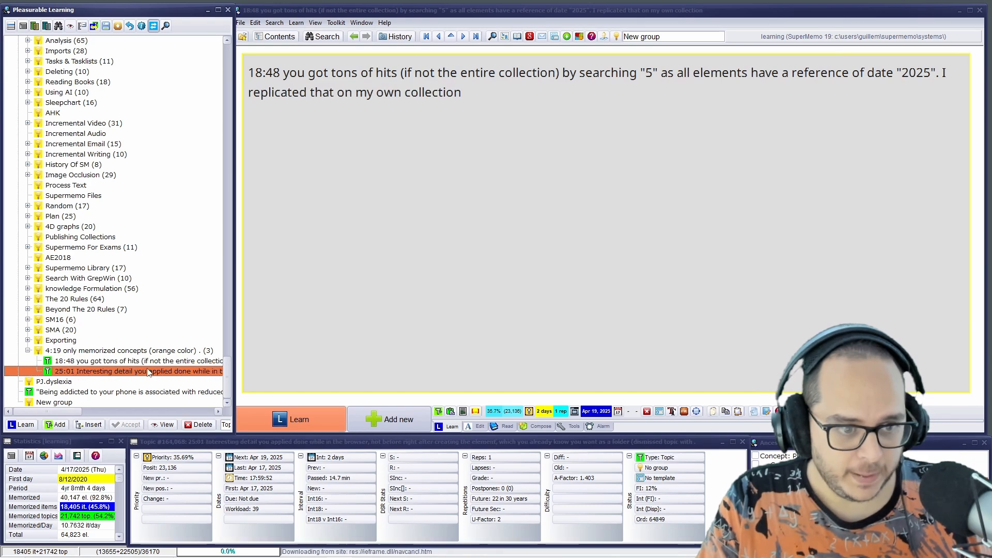
Select both the 18:48 and 25:01 notes in the contents tree and open them in a subset browser
{"action": "left_click", "coordinate": [146, 365]}
{"action": "left_click", "coordinate": [146, 372], "text": "shift"}
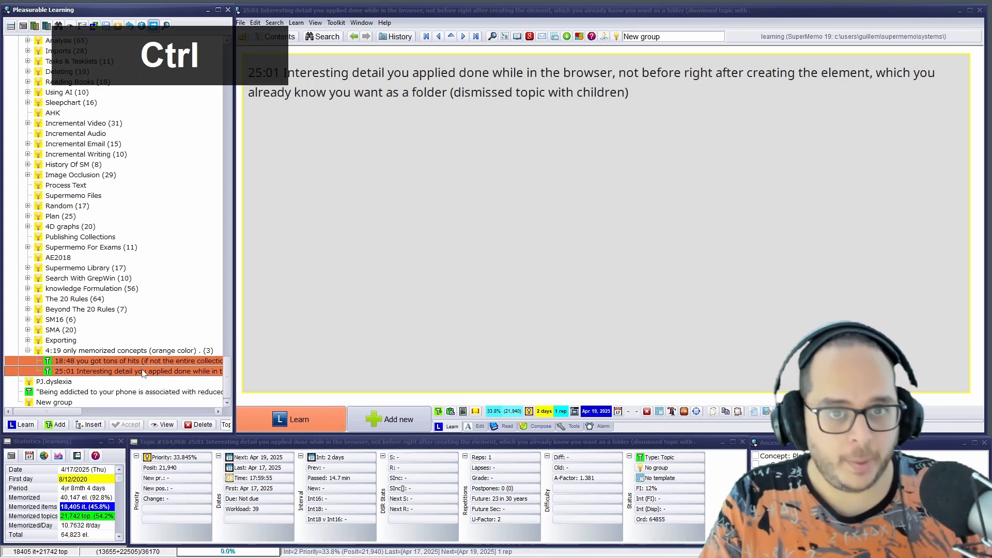
{"action": "key", "text": "ctrl+space"}
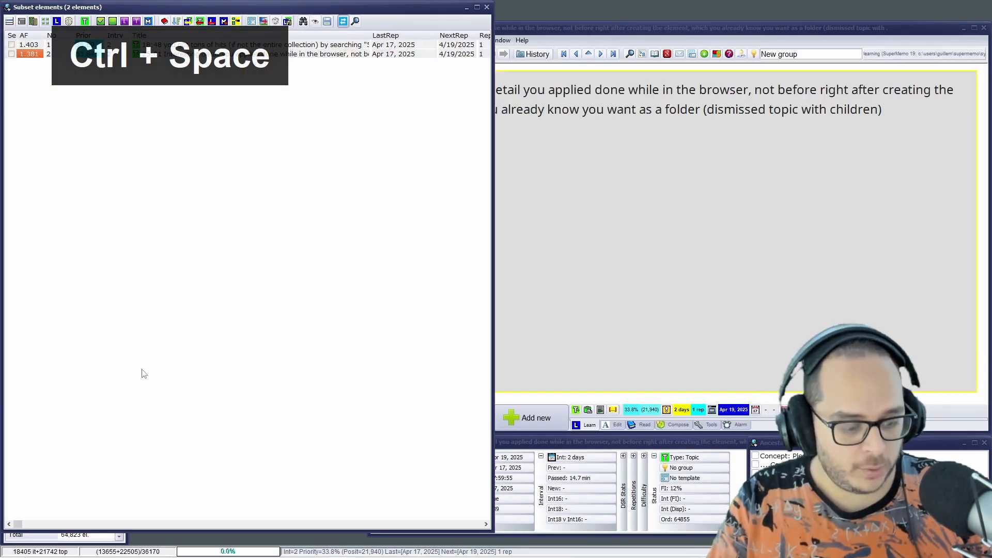
Delete the 25:01 note from the subset browser, confirming the removal of its contents
{"action": "key", "text": "ctrl+shift+Return"}
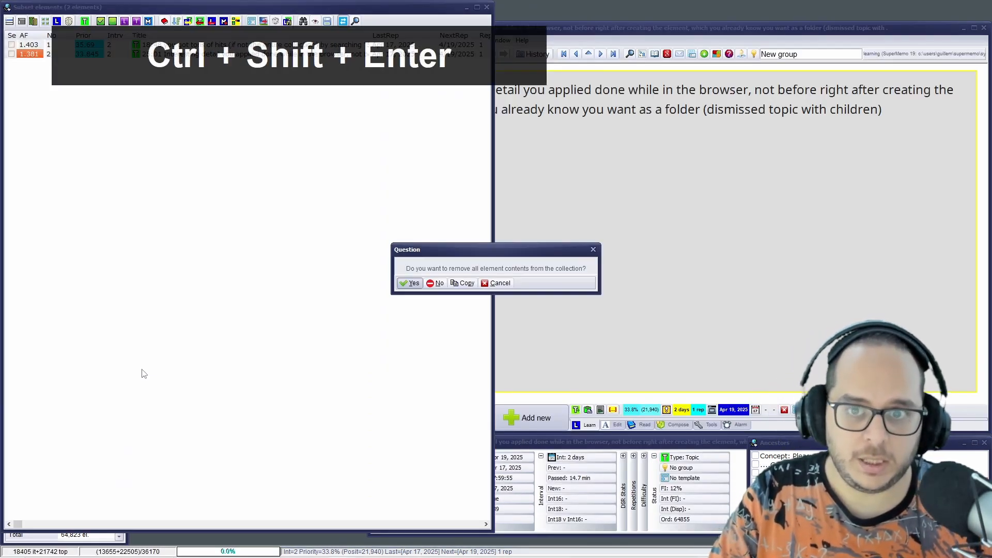
{"action": "key", "text": "Return"}
{"action": "key", "text": "Return"}
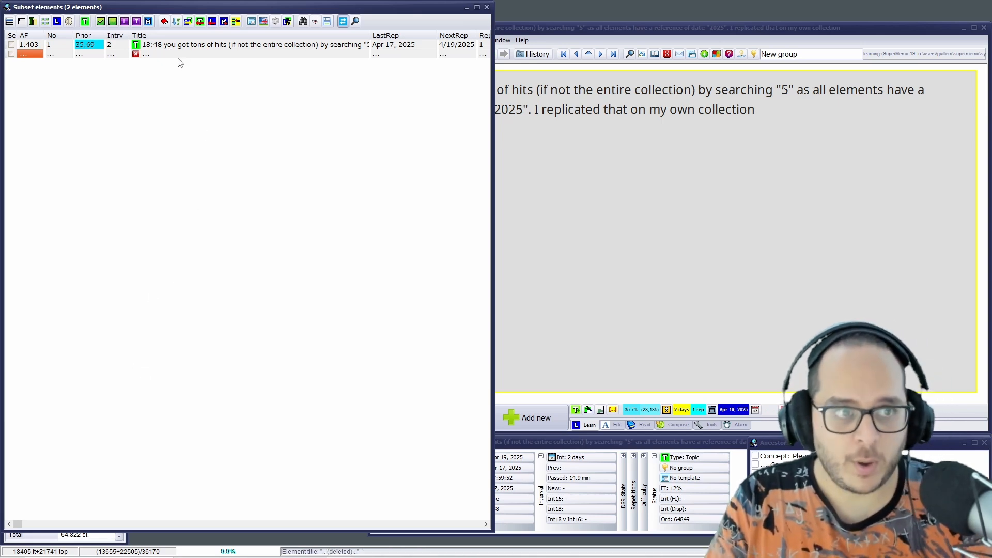
Move between the deleted entry and the 18:48 note in the subset browser, and close the browser on the 18:48 note
{"action": "key", "text": "Up"}
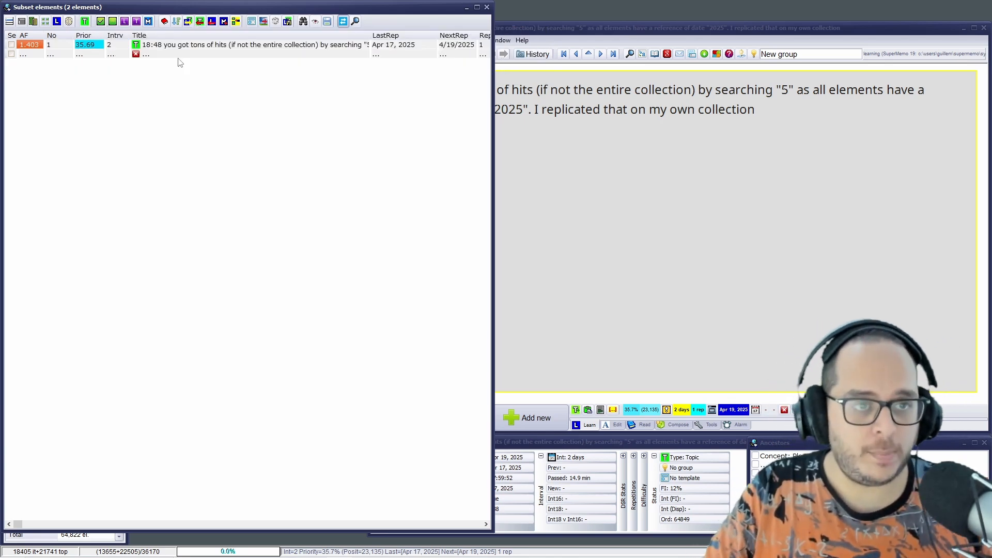
{"action": "key", "text": "Down"}
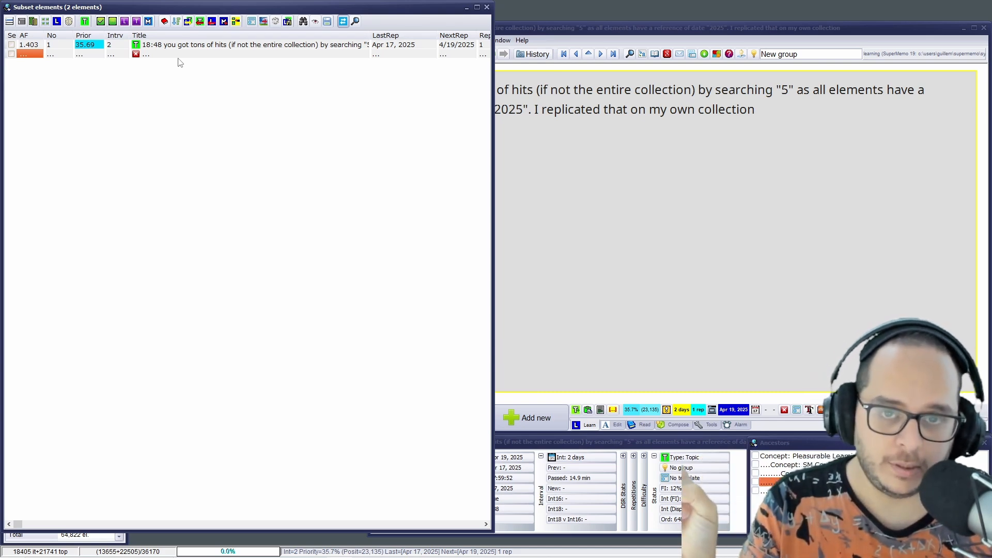
{"action": "key", "text": "Up"}
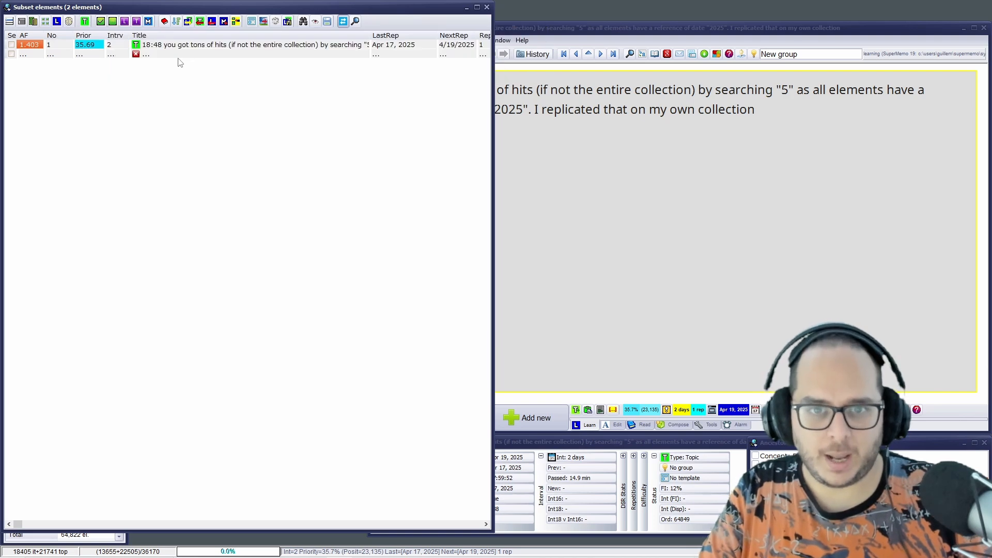
{"action": "key", "text": "Escape"}
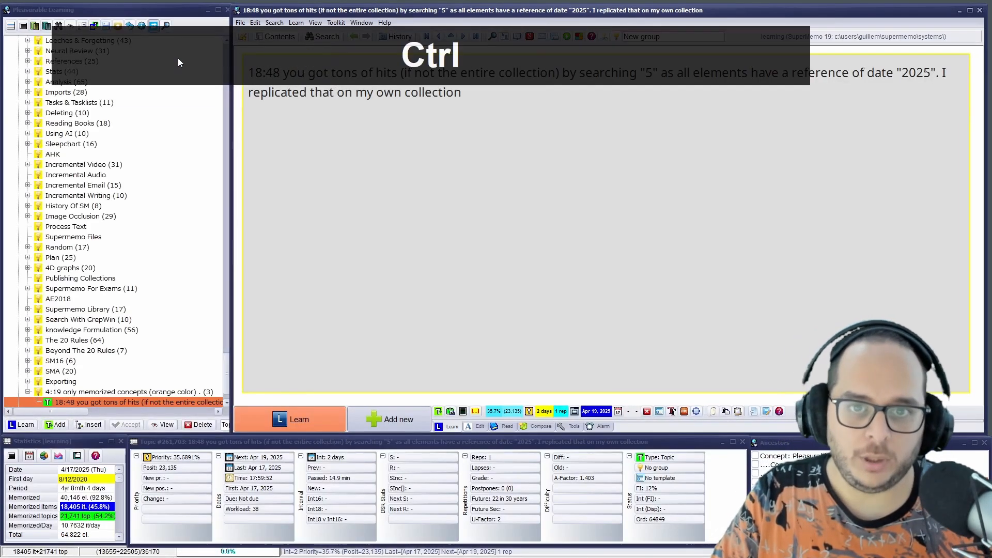
Delete the 18:48 note from the collection and dismiss the notice about the parent concept's last child
{"action": "key", "text": "ctrl+shift+Return"}
{"action": "key", "text": "Return"}
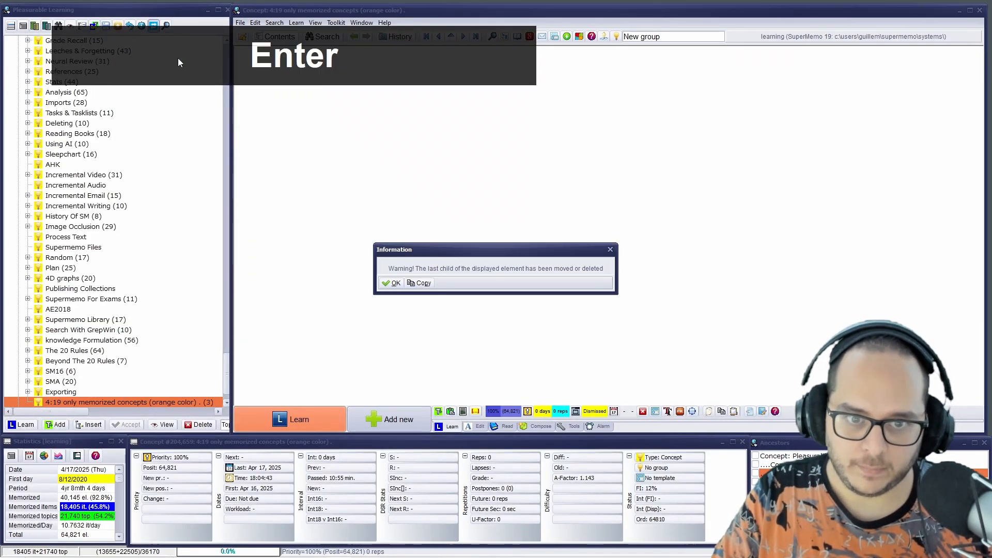
{"action": "key", "text": "Return"}
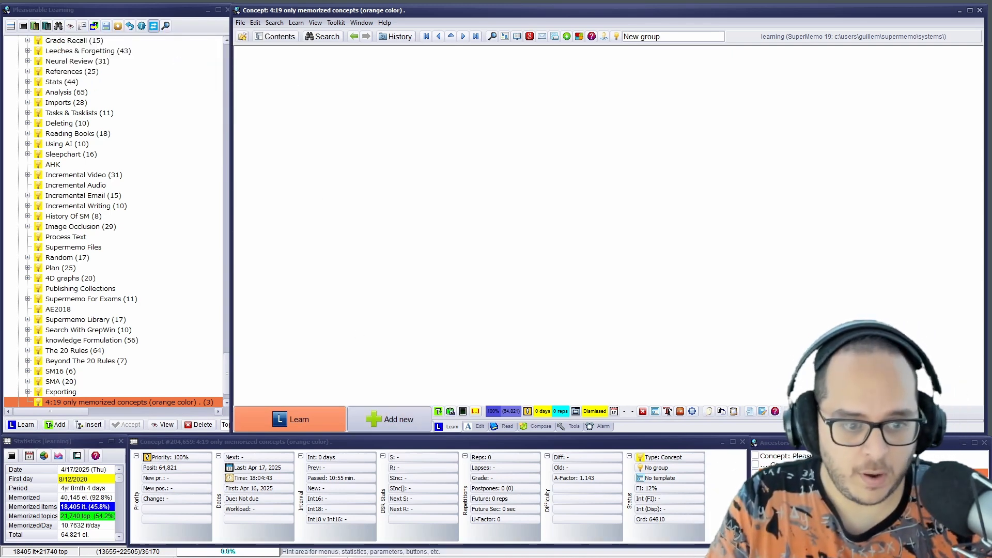
Switch to Chrome with the YouTube video "How to refactor texts using incremental writing in SuperMemo"
{"action": "left_click", "coordinate": [390, 552]}
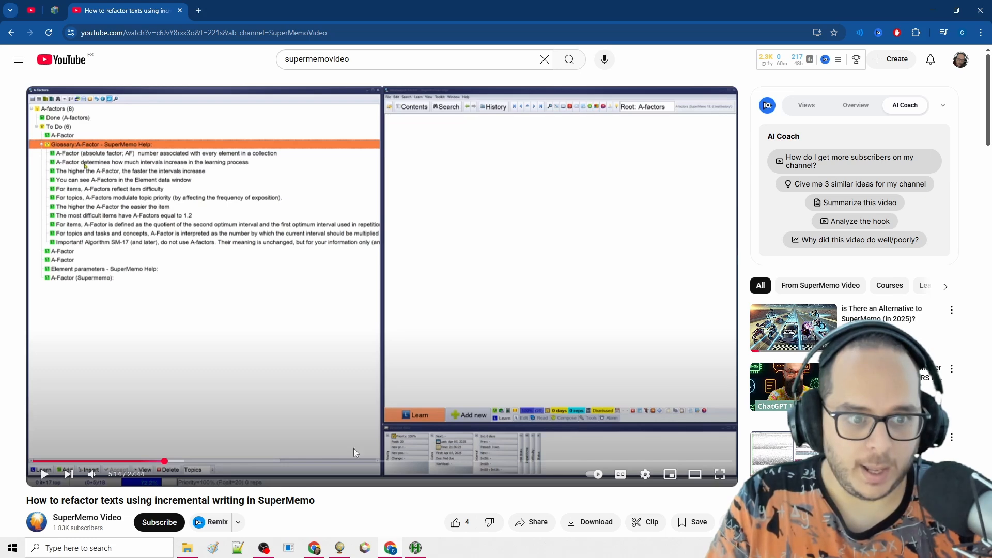